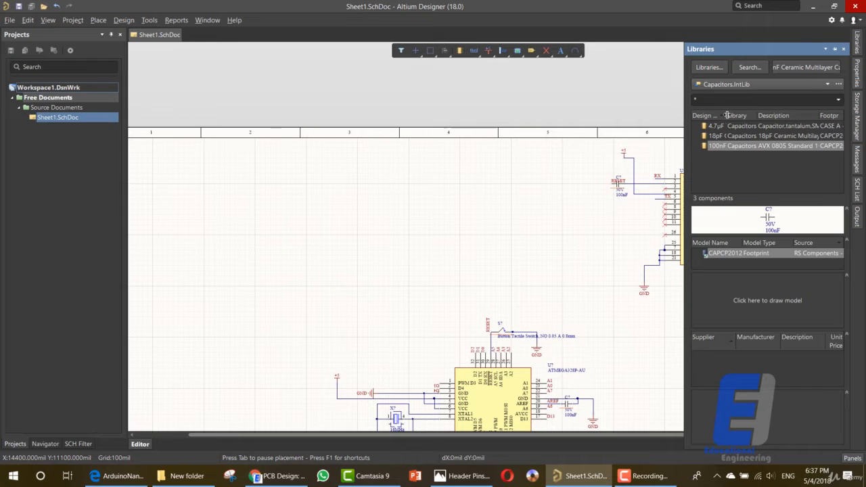
# Place two single-row PCB headers from PCBHeaders.IntLib side by side in the empty upper-left area of the schematic
pyautogui.click(715, 87)
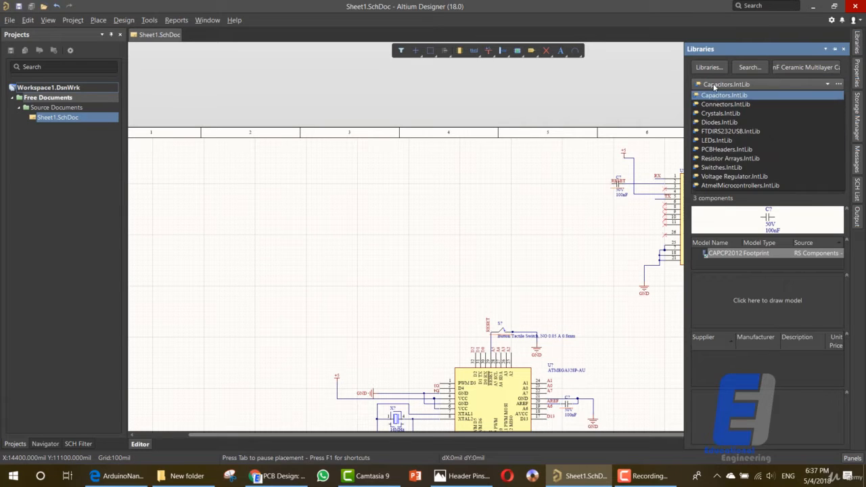
pyautogui.click(727, 149)
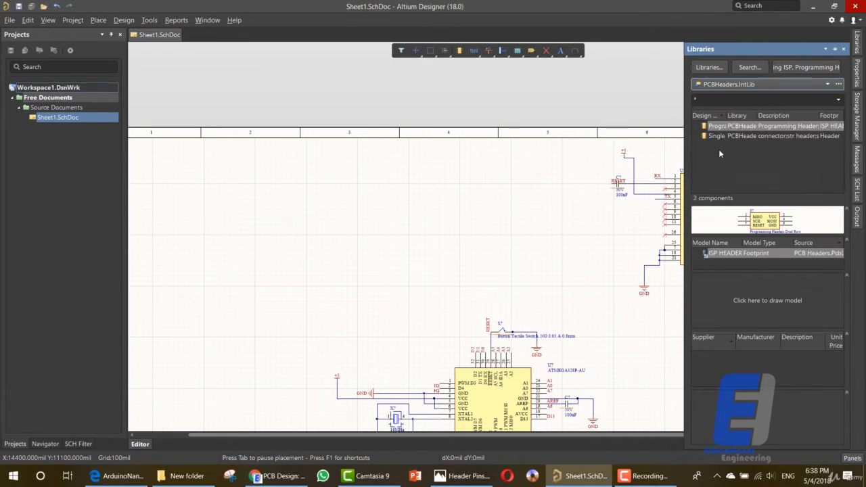
pyautogui.click(741, 137)
pyautogui.click(744, 128)
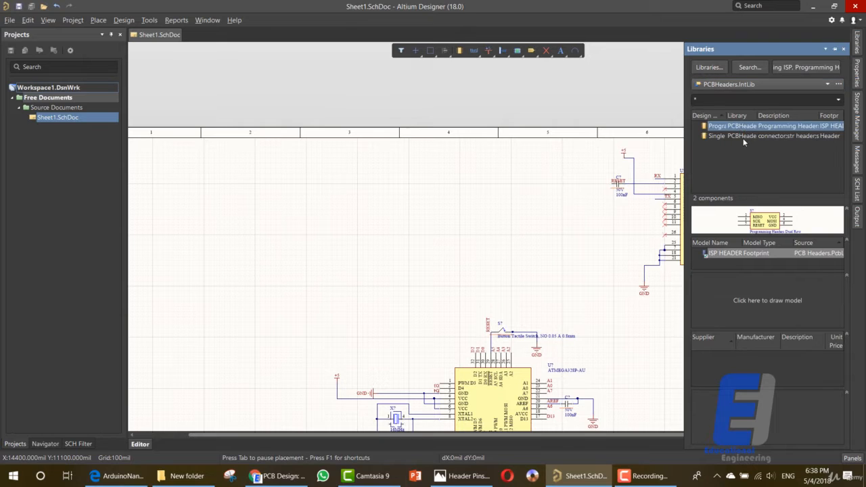
pyautogui.click(744, 137)
pyautogui.click(744, 128)
pyautogui.click(738, 136)
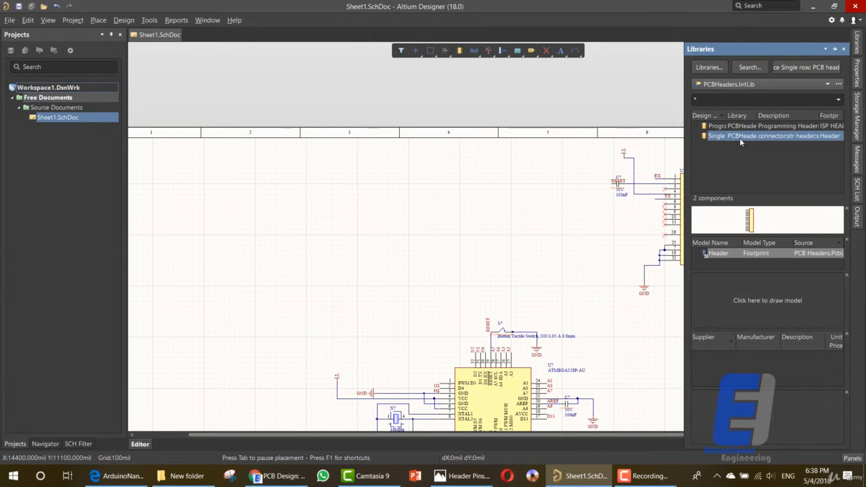
pyautogui.moveTo(740, 138); pyautogui.dragTo(264, 256)
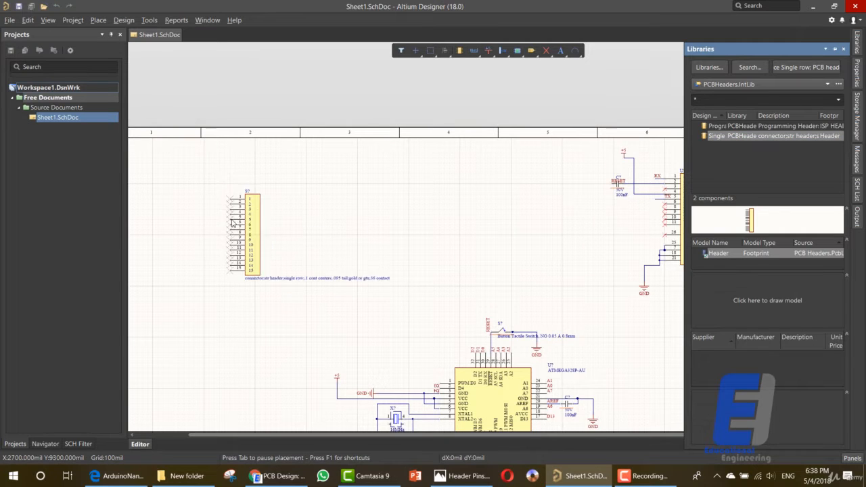
pyautogui.click(236, 210)
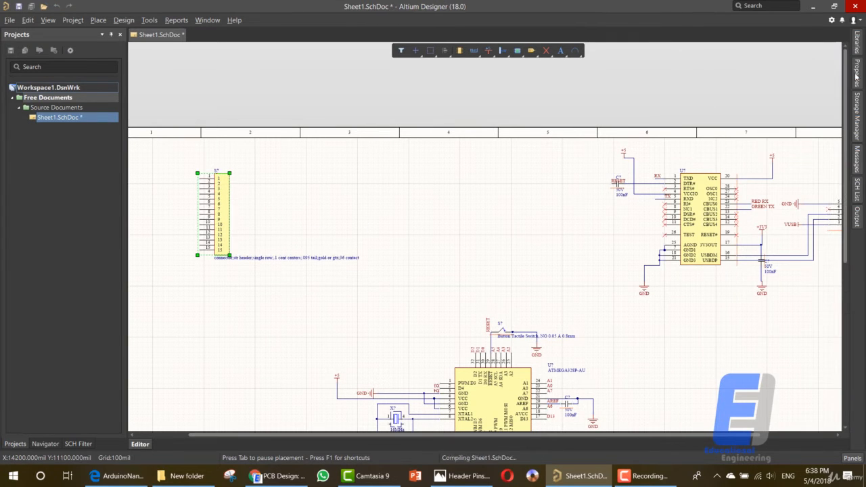
pyautogui.click(857, 43)
pyautogui.moveTo(748, 138); pyautogui.dragTo(282, 211)
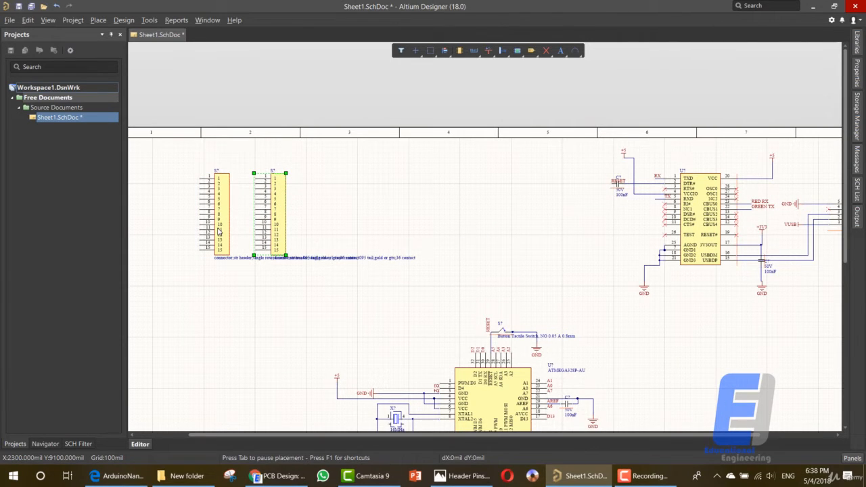
# Hide the comment text on both single-row headers
pyautogui.keyDown('ctrl'); pyautogui.scroll(4, 217, 234); pyautogui.keyUp('ctrl')
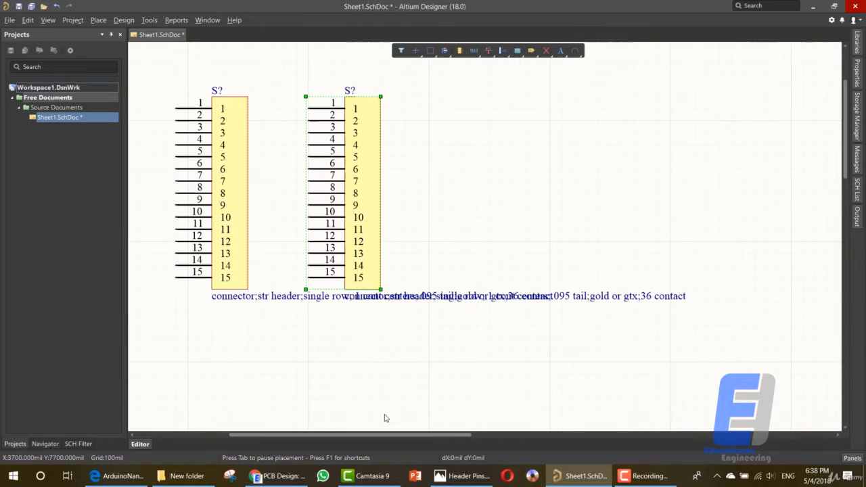
pyautogui.moveTo(381, 438); pyautogui.dragTo(336, 438)
pyautogui.scroll(2, 362, 379)
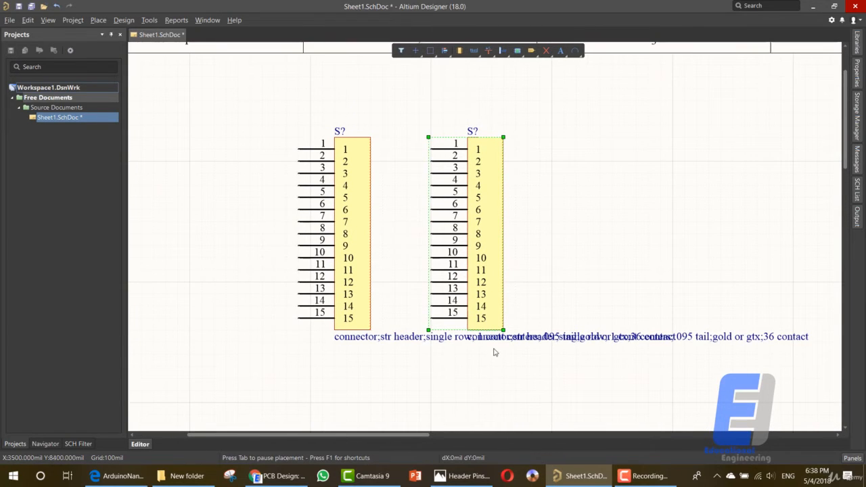
pyautogui.press('Tab')
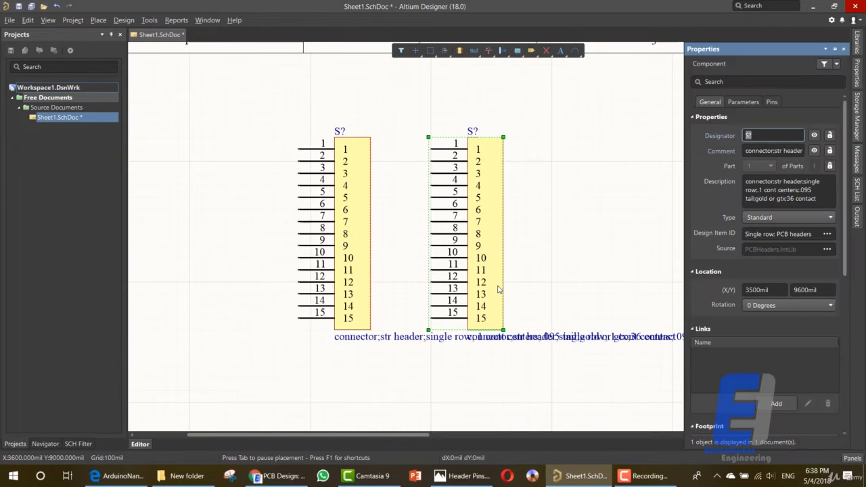
pyautogui.click(815, 151)
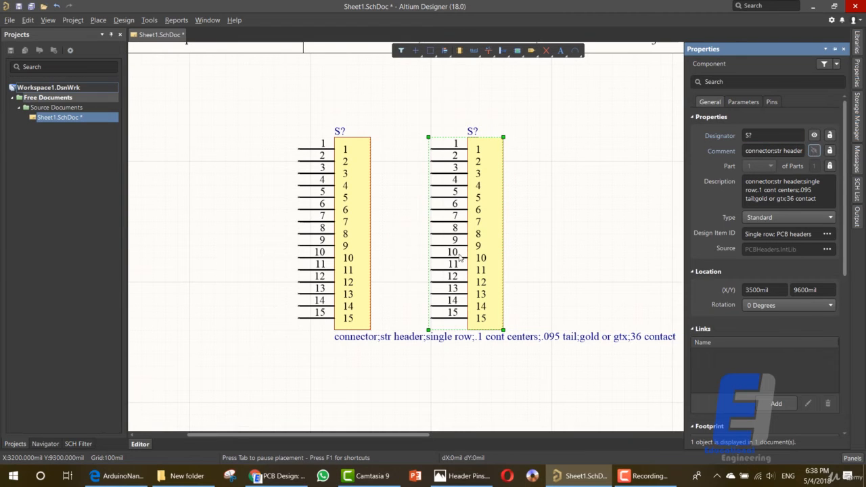
pyautogui.click(364, 230)
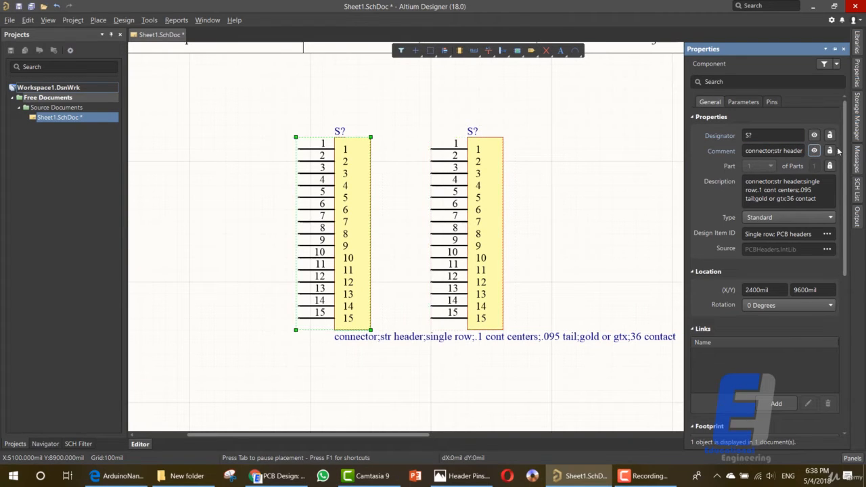
pyautogui.click(815, 151)
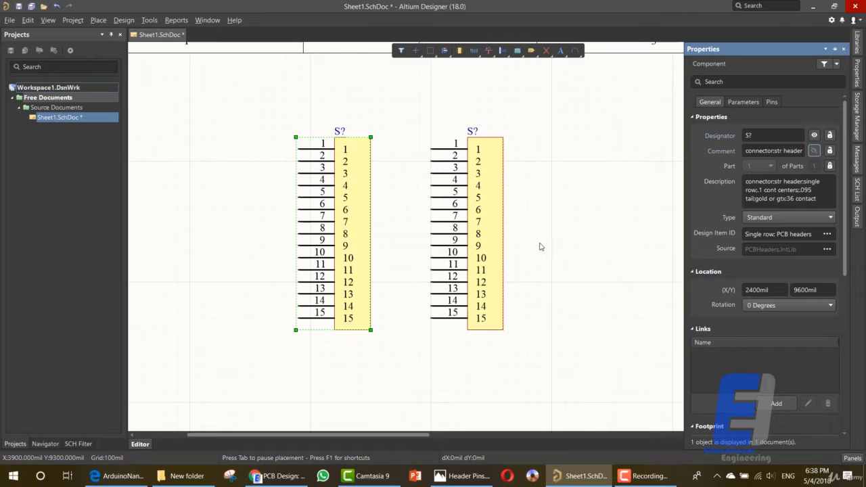
# Try rotating the second header 180 degrees so its pins face away from the first, and realign it
pyautogui.click(482, 281)
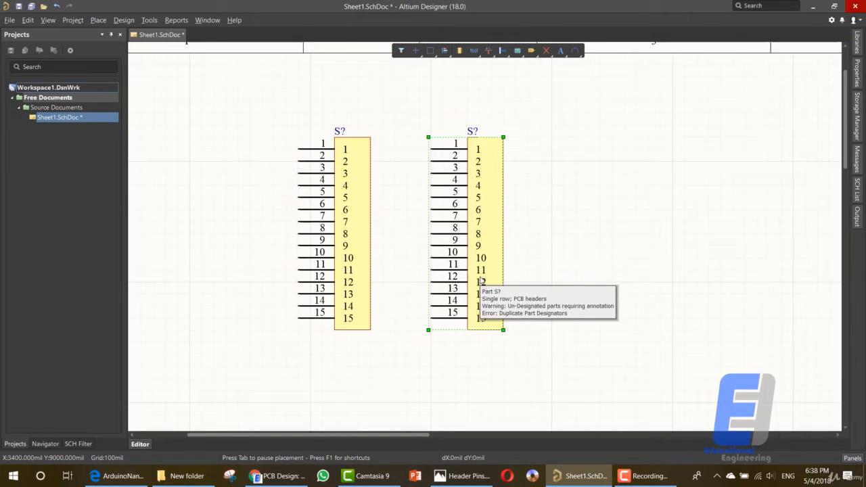
pyautogui.rightClick(486, 250)
pyautogui.click(485, 234)
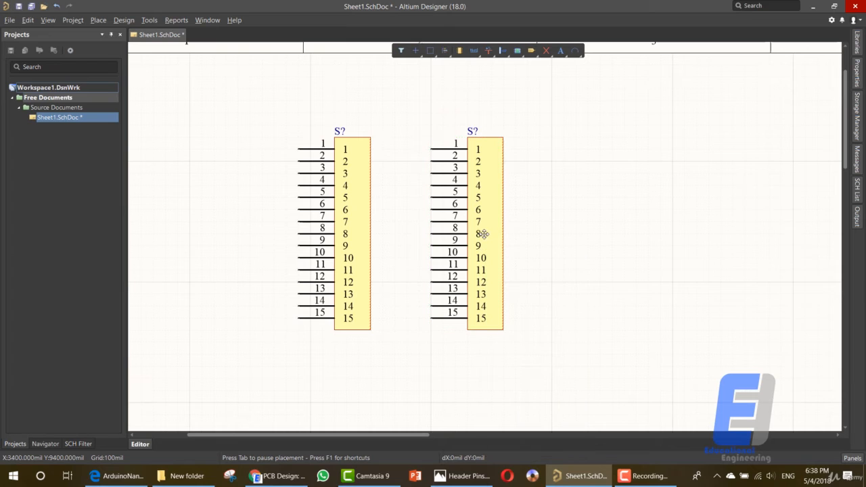
pyautogui.press('space')
pyautogui.click(498, 191)
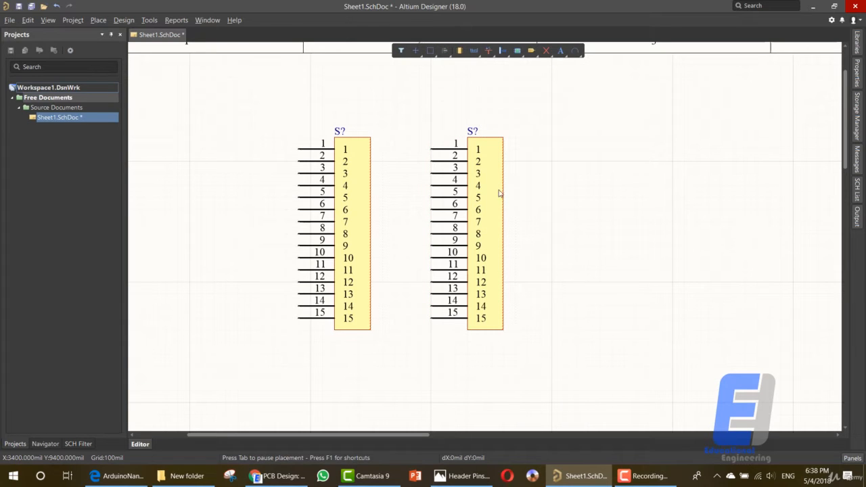
pyautogui.press('space')
pyautogui.press('space')
pyautogui.click(483, 201)
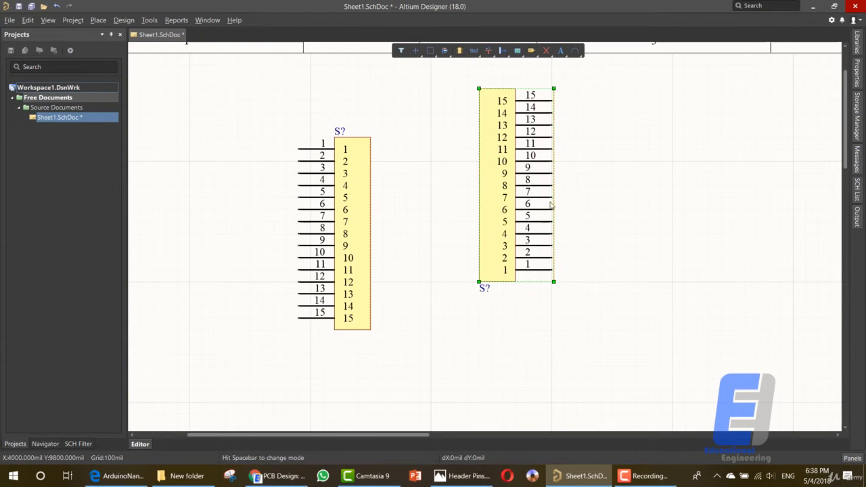
pyautogui.click(507, 229)
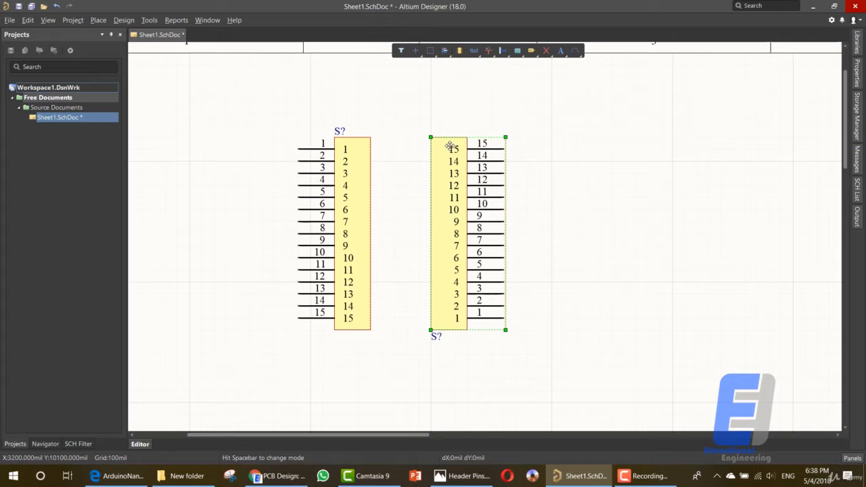
# Undo the rotation and repositioning of the second header
pyautogui.hotkey('ctrl', 'z')
pyautogui.hotkey('ctrl', 'z')
pyautogui.hotkey('ctrl', 'z')
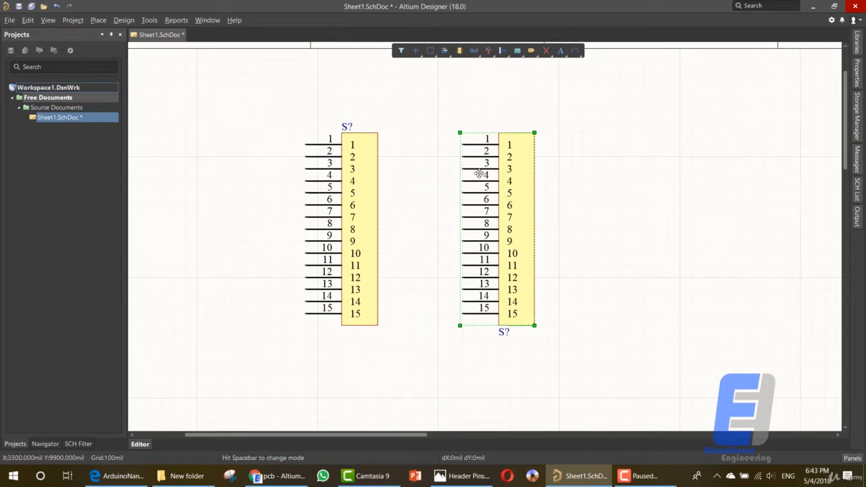
# Mirror the second header horizontally so its pins face outward, keeping it level with the first header
pyautogui.moveTo(460, 185); pyautogui.dragTo(517, 182)
pyautogui.press('x')
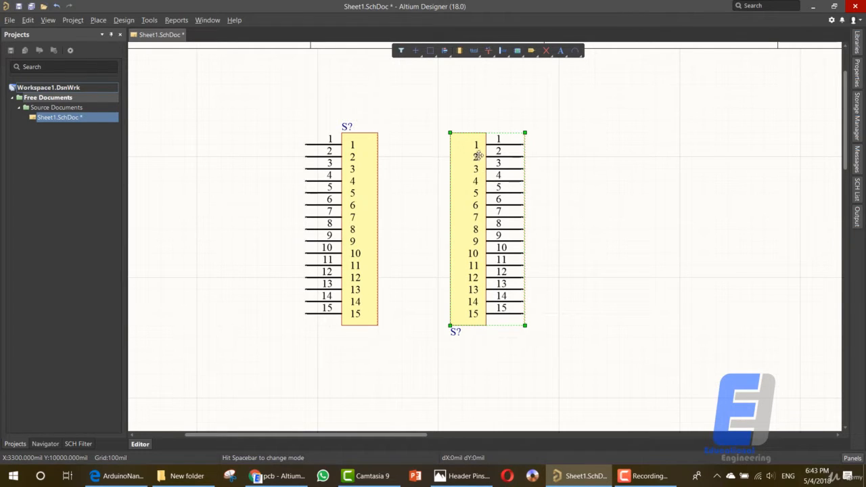
pyautogui.click(369, 181)
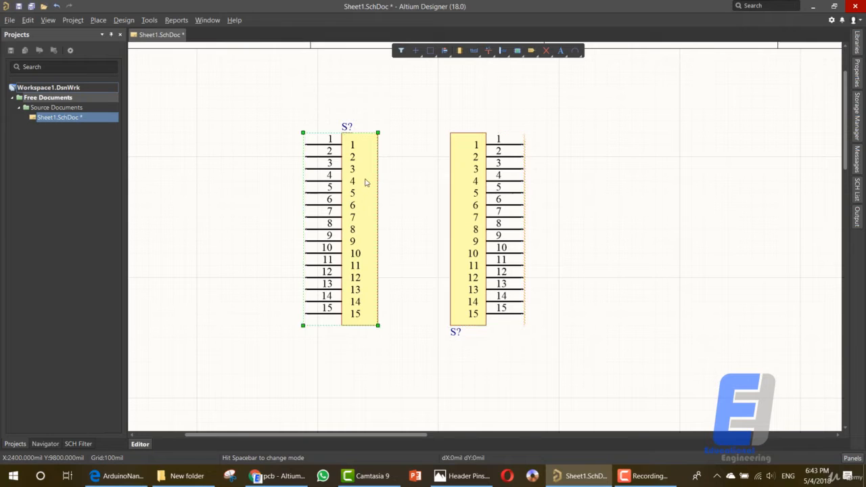
pyautogui.click(476, 188)
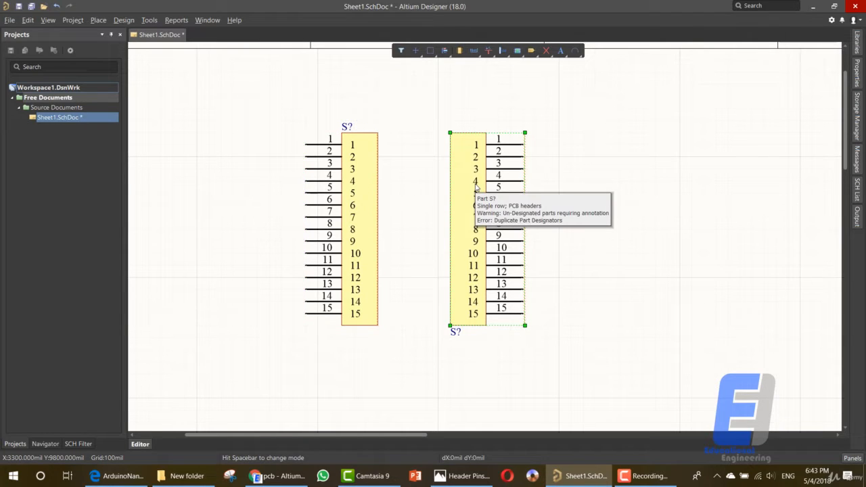
pyautogui.click(428, 176)
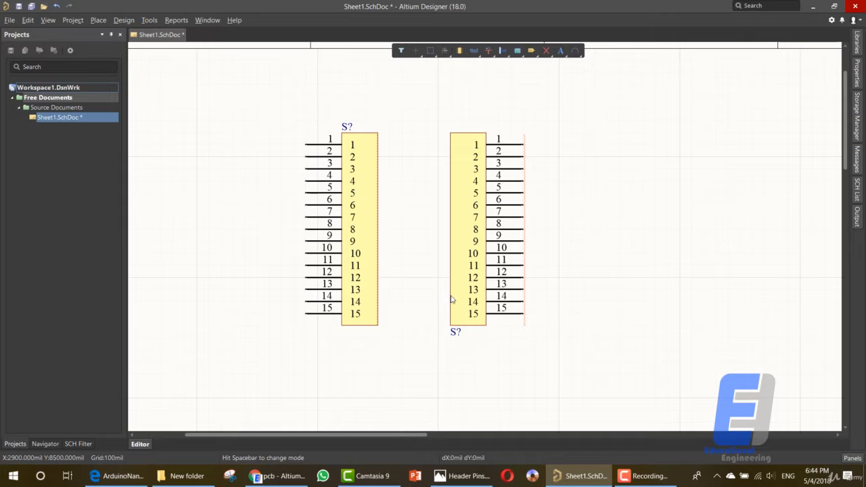
# Set up a Smart Paste of the copied net label as Net Labels with Alpha-numeric sort order
pyautogui.moveTo(379, 436); pyautogui.dragTo(537, 444)
pyautogui.keyDown('ctrl'); pyautogui.scroll(-2, 501, 365); pyautogui.keyUp('ctrl')
pyautogui.scroll(-5, 501, 348)
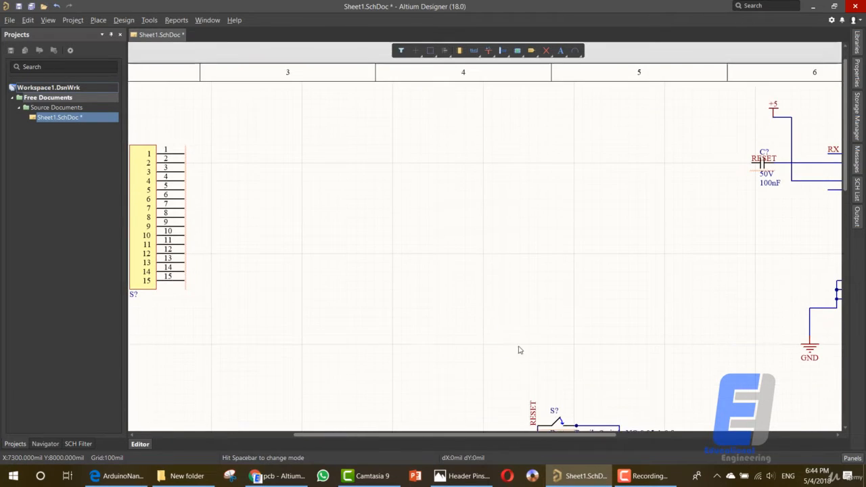
pyautogui.scroll(-1, 573, 365)
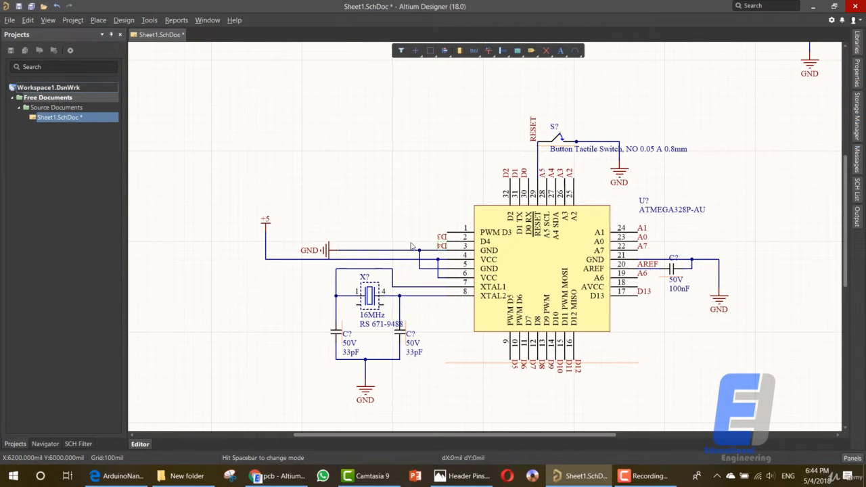
pyautogui.scroll(2, 323, 222)
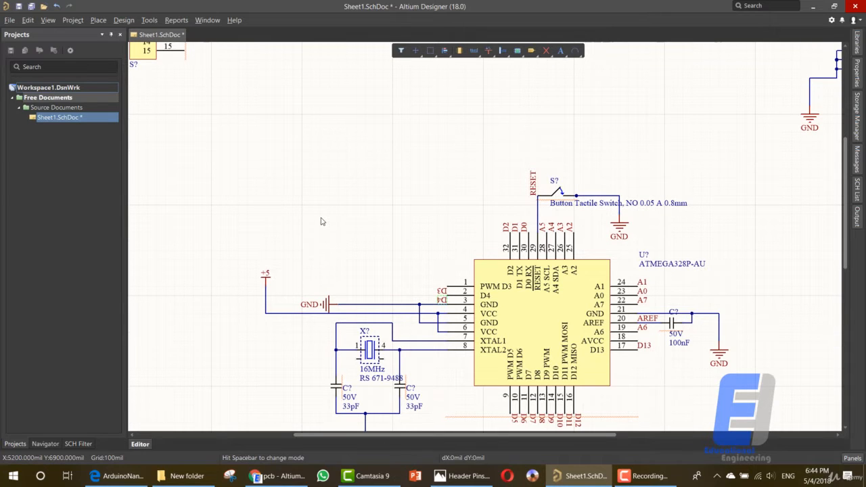
pyautogui.scroll(5, 322, 222)
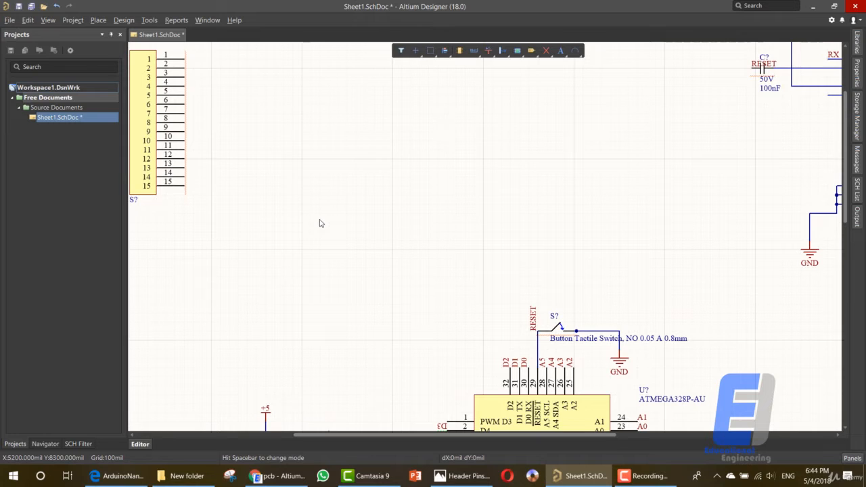
pyautogui.hotkey('ctrl', 'shift', 'v')
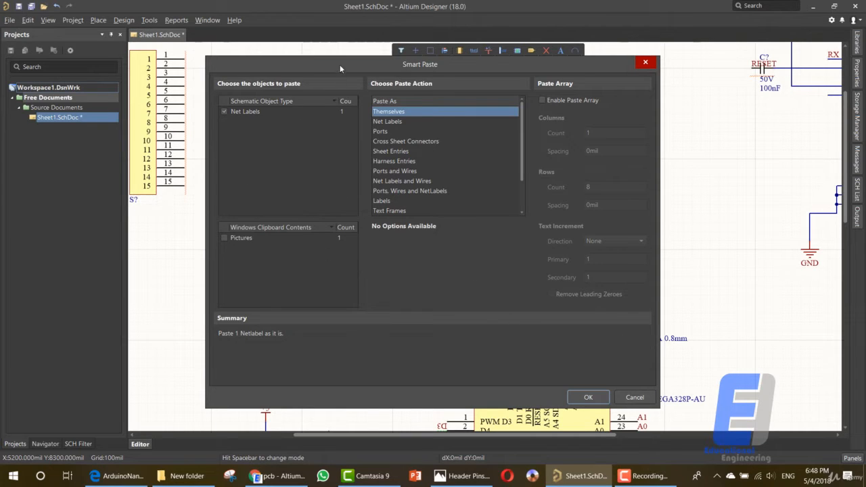
pyautogui.moveTo(343, 64); pyautogui.dragTo(352, 64)
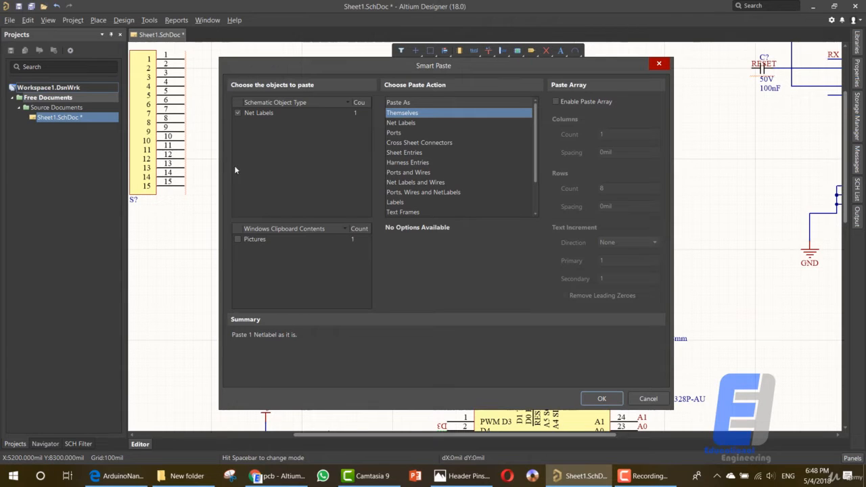
pyautogui.click(406, 124)
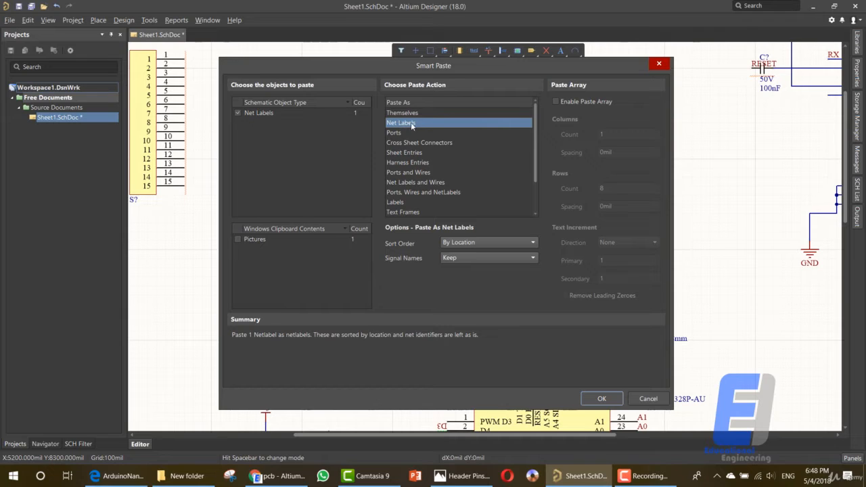
pyautogui.click(471, 242)
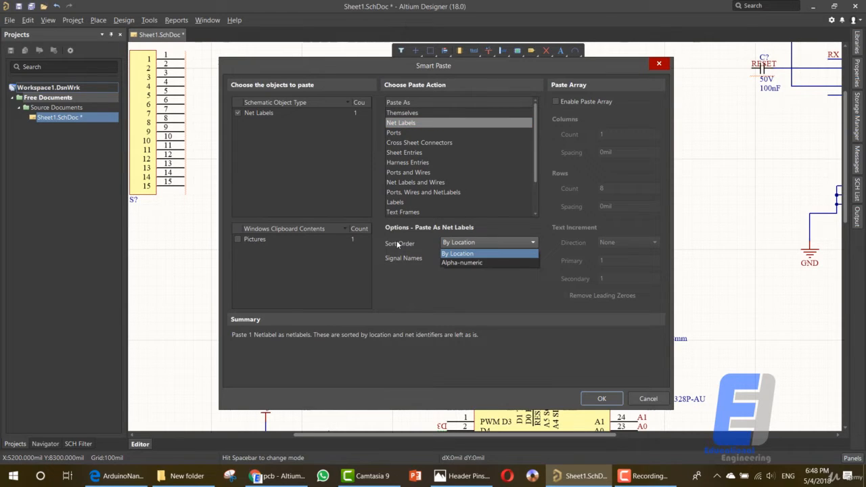
pyautogui.click(458, 263)
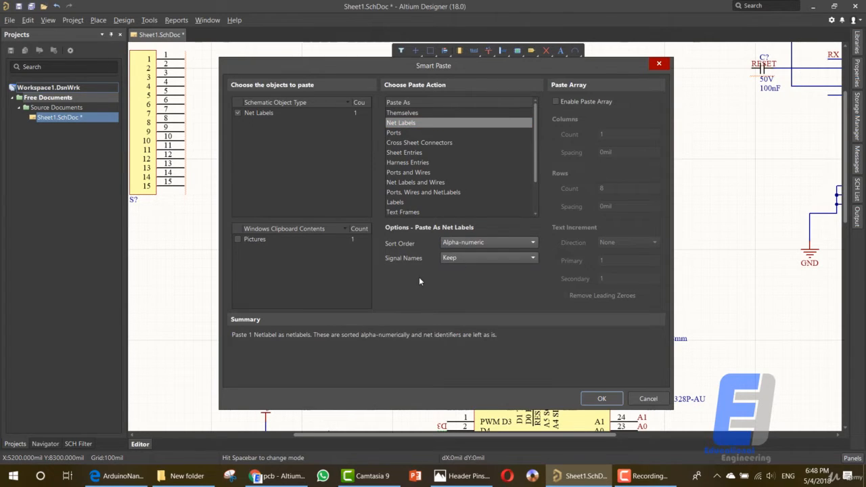
# Paste the D4 net label into the empty space beside the first header's pins and select it
pyautogui.click(600, 399)
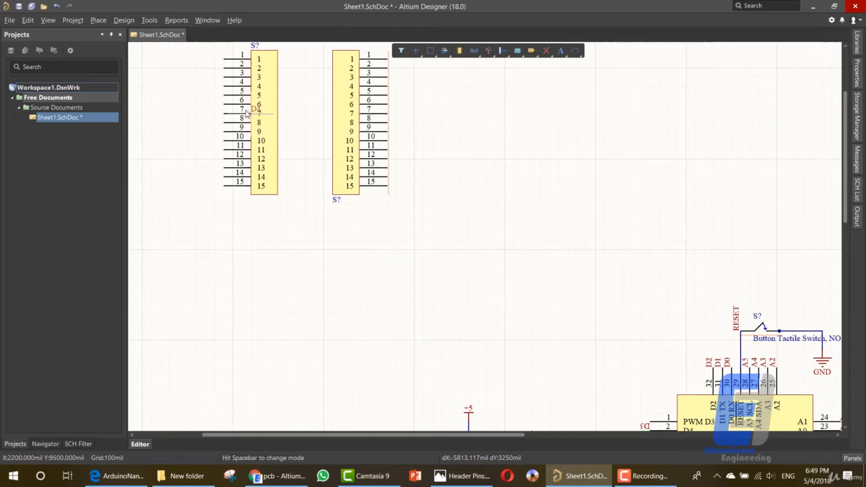
pyautogui.press('Escape')
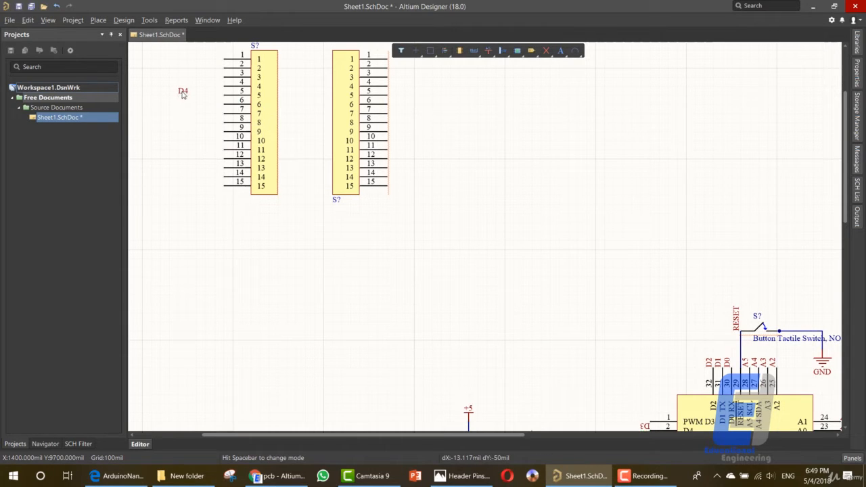
pyautogui.moveTo(159, 78); pyautogui.dragTo(209, 121)
pyautogui.scroll(-6, 586, 299)
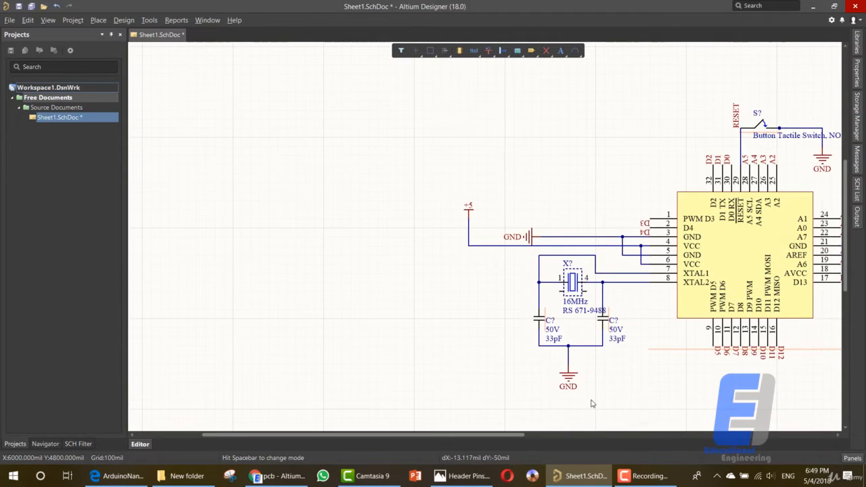
# Select the D0 to D12 net labels around the microcontroller and copy them
pyautogui.moveTo(505, 434); pyautogui.dragTo(581, 435)
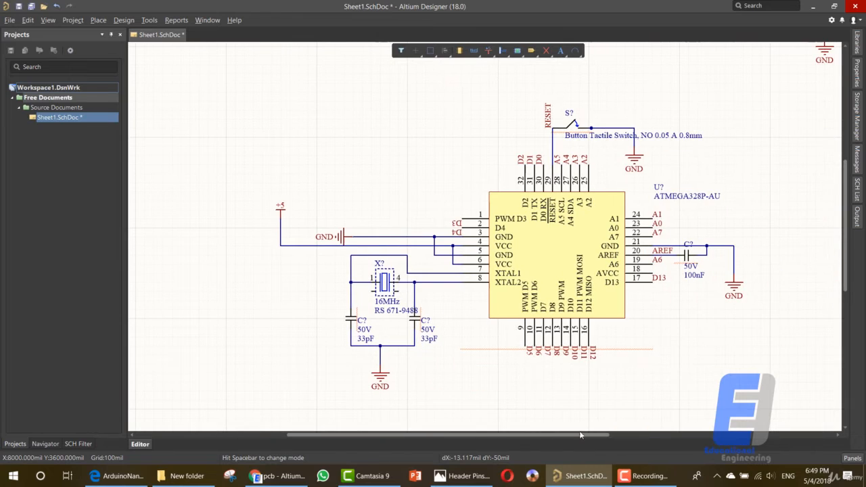
pyautogui.moveTo(503, 379); pyautogui.dragTo(612, 353)
pyautogui.click(458, 226)
pyautogui.click(522, 163)
pyautogui.click(531, 161)
pyautogui.keyDown('shift'); pyautogui.click(531, 161); pyautogui.keyUp('shift')
pyautogui.keyDown('shift'); pyautogui.click(522, 159); pyautogui.keyUp('shift')
pyautogui.keyDown('shift'); pyautogui.click(458, 224); pyautogui.keyUp('shift')
pyautogui.keyDown('shift'); pyautogui.click(457, 232); pyautogui.keyUp('shift')
pyautogui.keyDown('shift'); pyautogui.moveTo(513, 371); pyautogui.dragTo(602, 351); pyautogui.keyUp('shift')
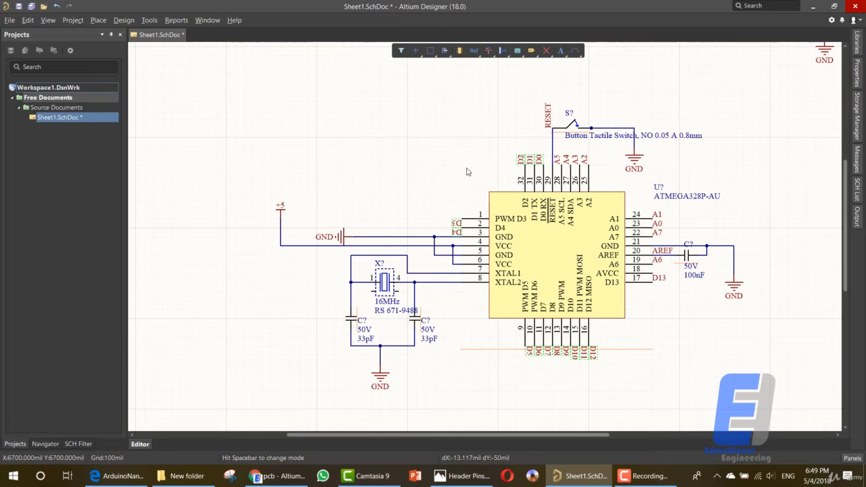
# Smart Paste the copied labels as Net Labels in Alpha-numeric order, placing the column outside the first header, beside pins 3 to 15
pyautogui.hotkey('ctrl', 'shift', 'v')
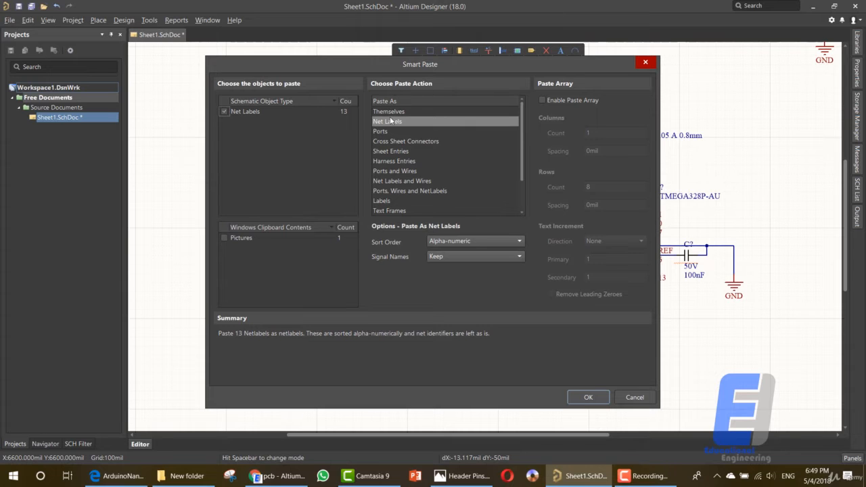
pyautogui.click(588, 398)
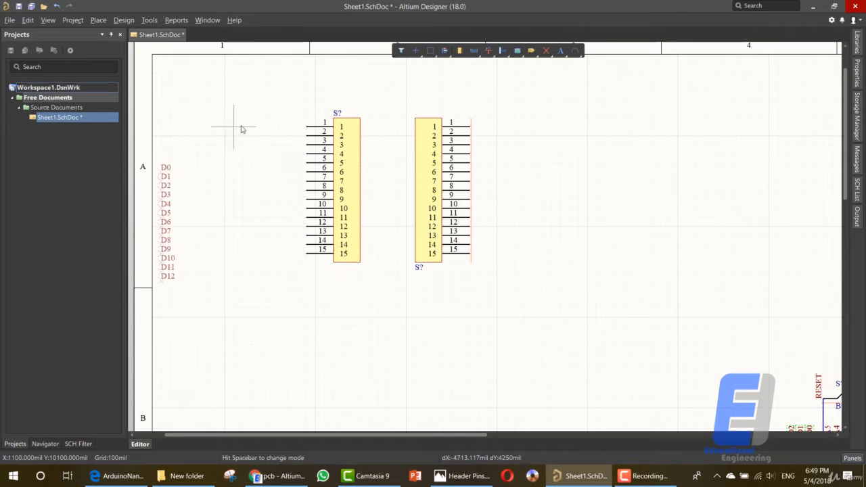
pyautogui.press('x')
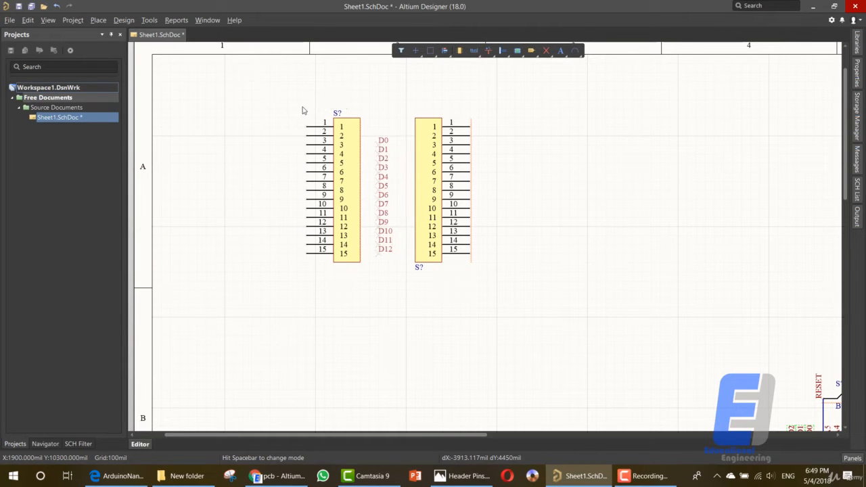
pyautogui.press('x')
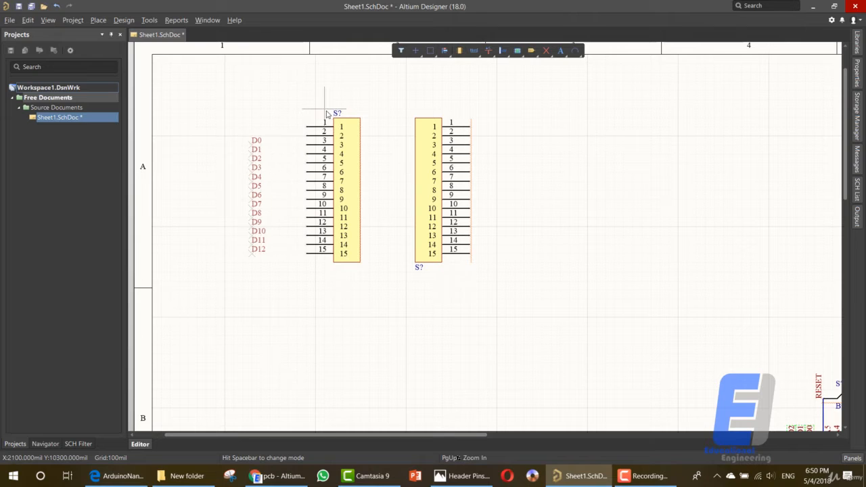
pyautogui.click(327, 114)
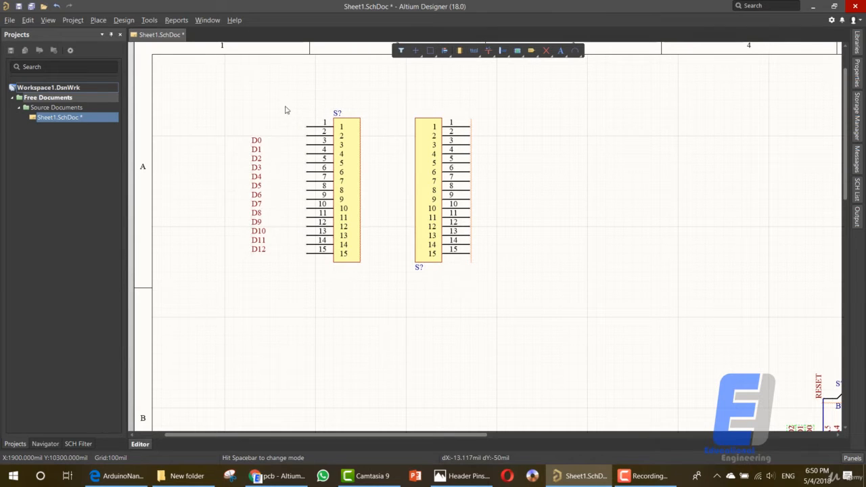
# Draw straight horizontal wires about 400 mil long outward from pins 15, 14 and 13 of the first header
pyautogui.click(475, 55)
pyautogui.click(482, 65)
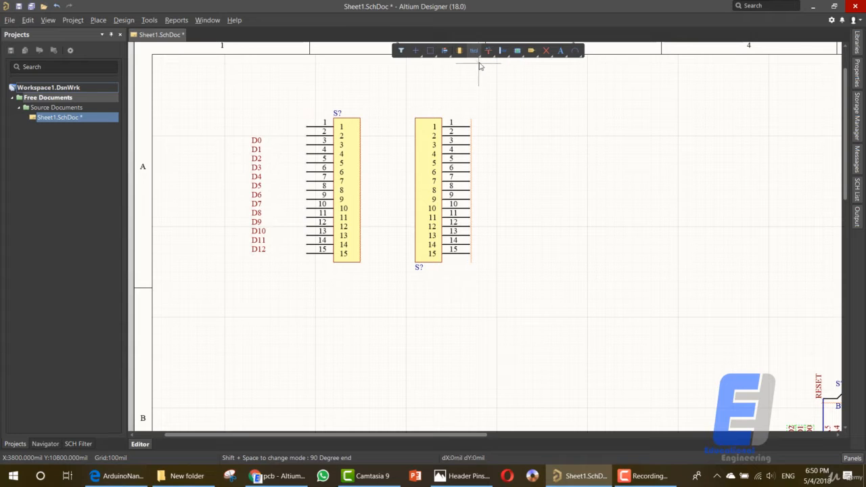
pyautogui.click(307, 255)
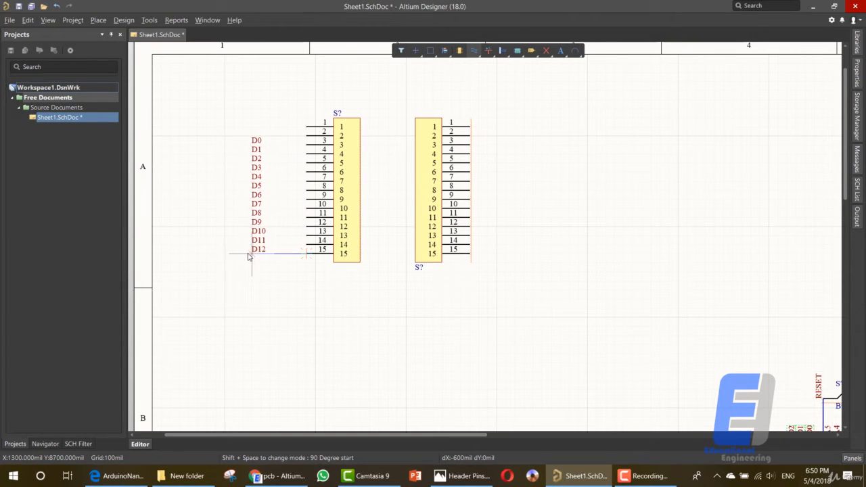
pyautogui.click(271, 254)
pyautogui.rightClick(278, 249)
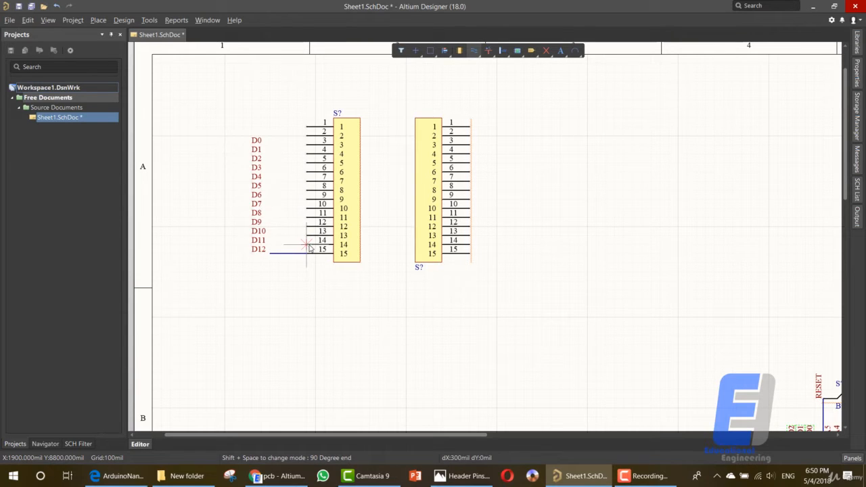
pyautogui.click(307, 246)
pyautogui.click(270, 247)
pyautogui.rightClick(309, 238)
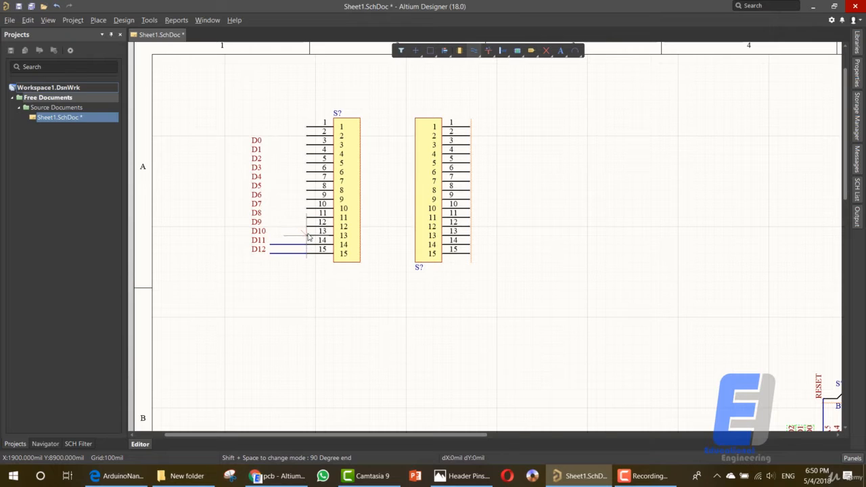
pyautogui.click(309, 235)
pyautogui.click(270, 235)
pyautogui.rightClick(306, 234)
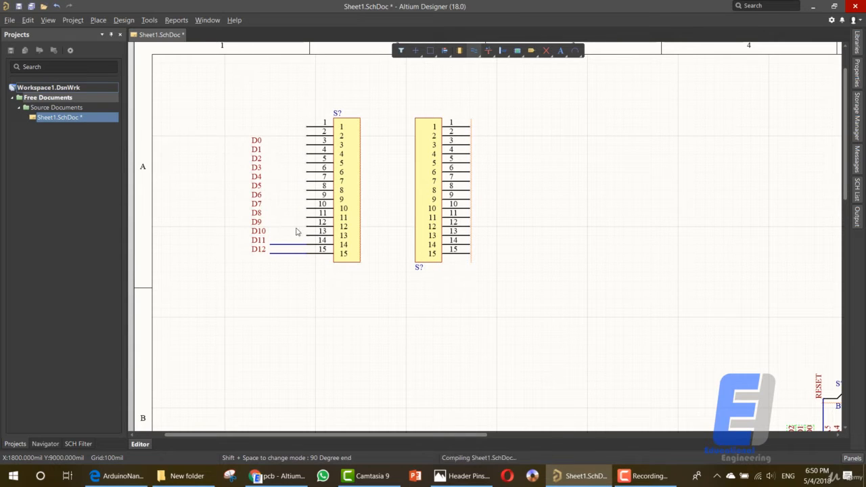
# Wire pins 12 through 8 of the first header outward with matching horizontal stubs about 400 mil long
pyautogui.click(307, 226)
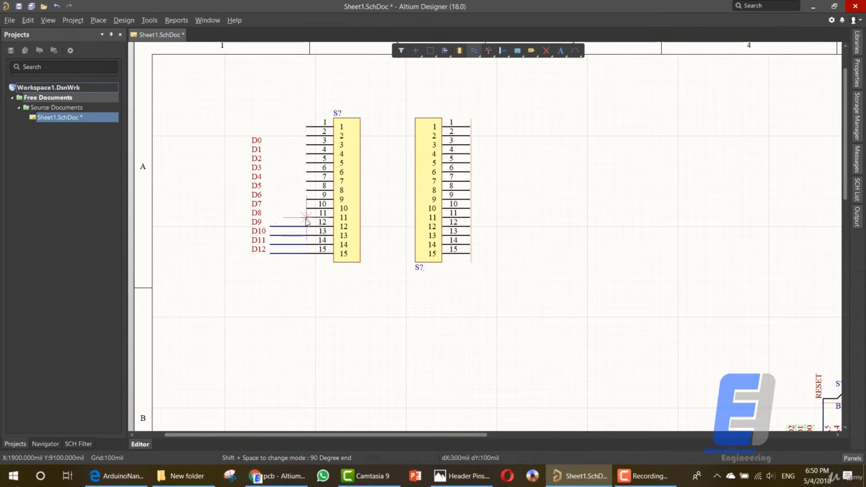
pyautogui.click(271, 218)
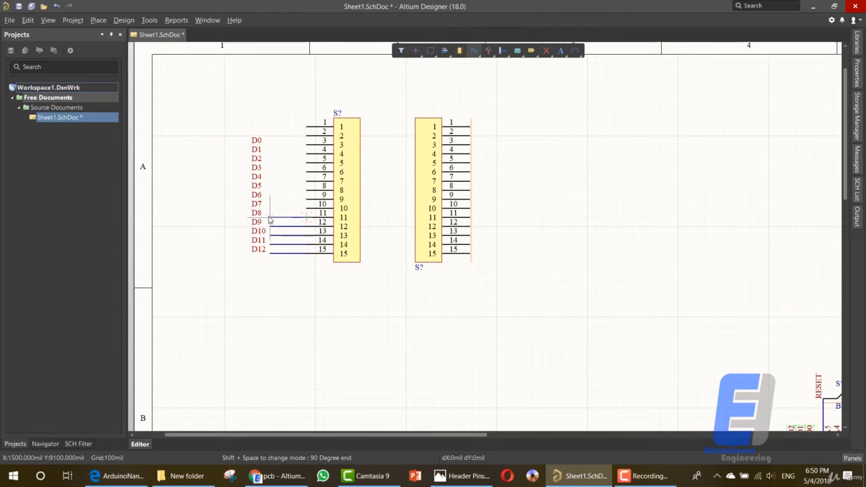
pyautogui.rightClick(306, 210)
pyautogui.click(307, 209)
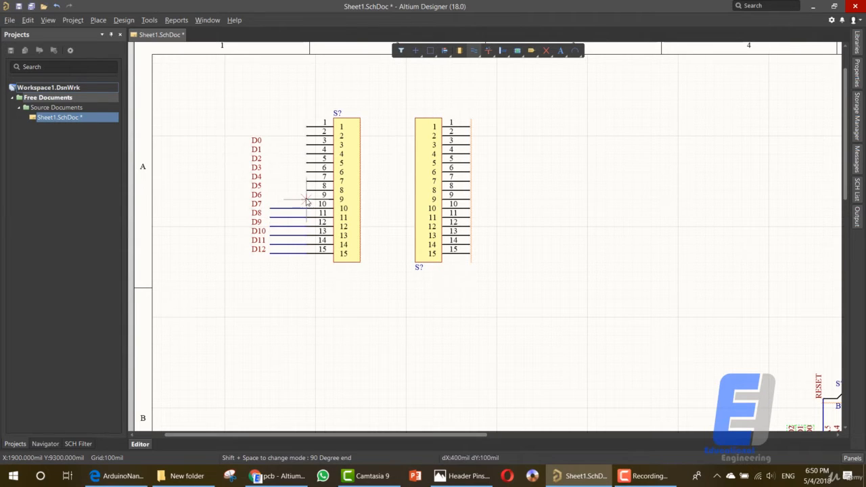
pyautogui.click(270, 199)
pyautogui.rightClick(271, 200)
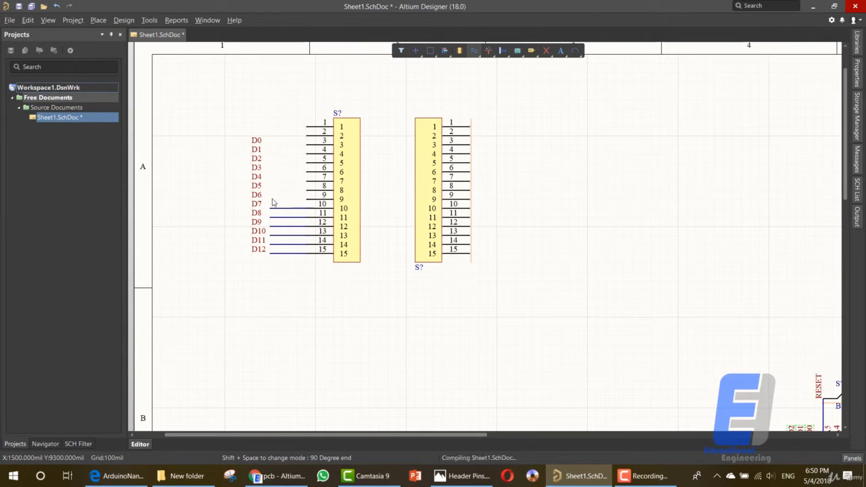
pyautogui.click(307, 190)
pyautogui.click(270, 190)
pyautogui.rightClick(270, 190)
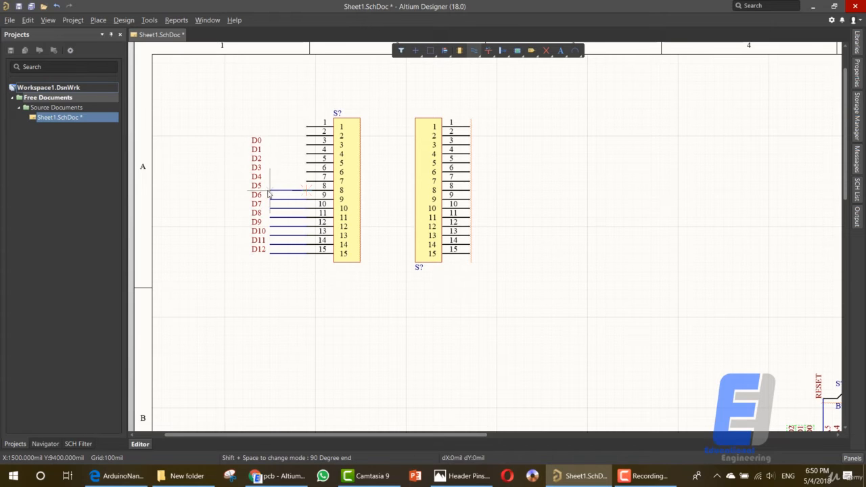
# Add matching horizontal wire stubs about 400 mil long to pins 7, 6 and 5 of the first header
pyautogui.click(307, 181)
pyautogui.click(270, 182)
pyautogui.rightClick(271, 182)
pyautogui.click(307, 172)
pyautogui.click(270, 172)
pyautogui.rightClick(271, 172)
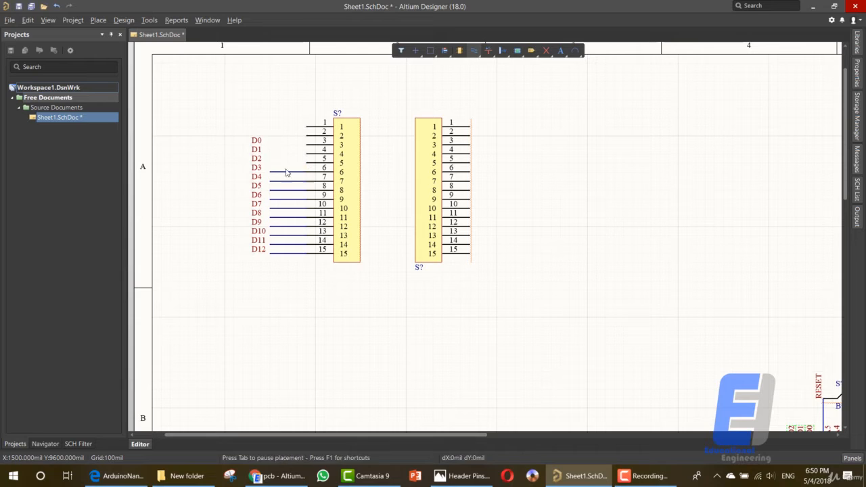
pyautogui.click(306, 162)
pyautogui.click(270, 163)
pyautogui.rightClick(270, 163)
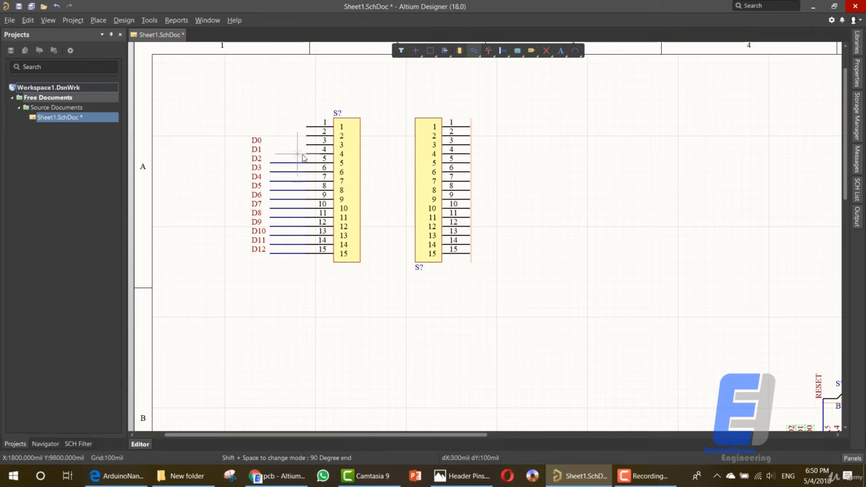
# Finish the first header's wiring with horizontal stubs about 400 mil long on pins 4 through 1
pyautogui.click(307, 153)
pyautogui.click(271, 154)
pyautogui.rightClick(270, 153)
pyautogui.click(307, 144)
pyautogui.click(270, 144)
pyautogui.rightClick(270, 144)
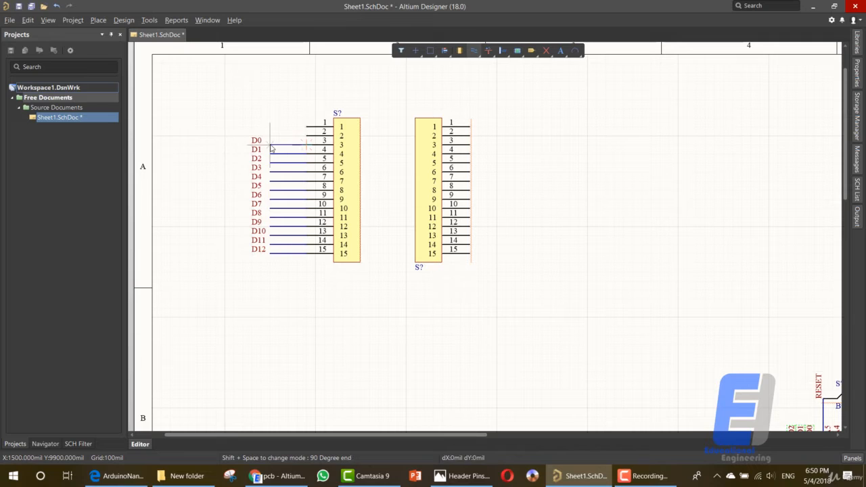
pyautogui.click(307, 136)
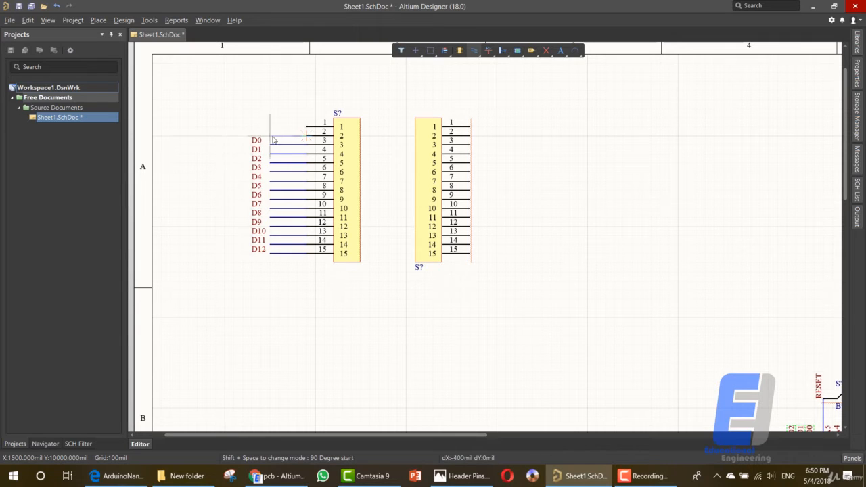
pyautogui.click(307, 127)
pyautogui.click(270, 127)
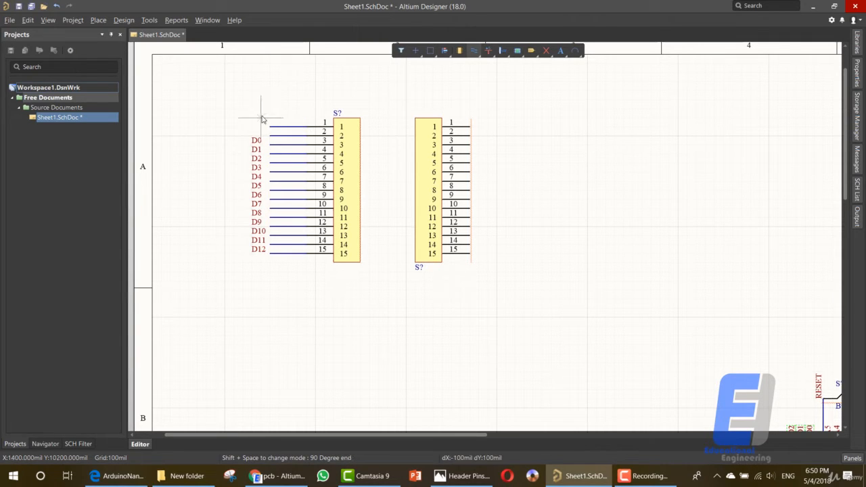
# Copy the first header's 15 wire stubs and paste them onto the outward-facing pins of the second header
pyautogui.moveTo(265, 119); pyautogui.dragTo(320, 271)
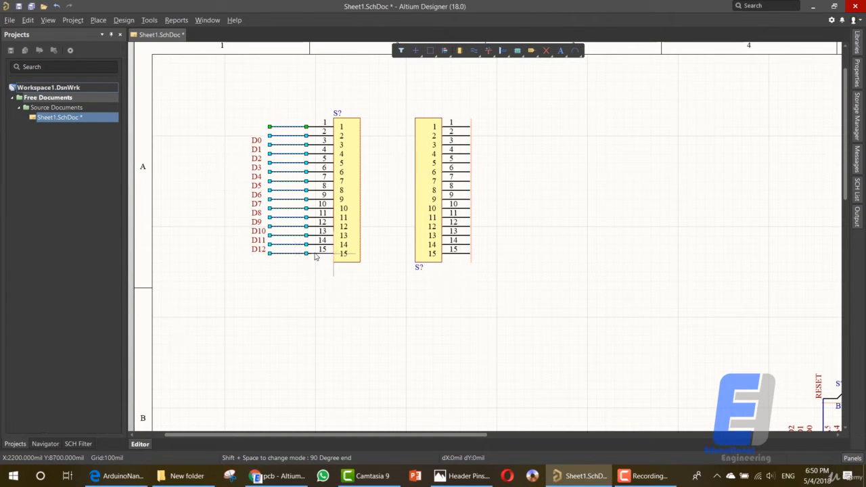
pyautogui.hotkey('ctrl', 'v')
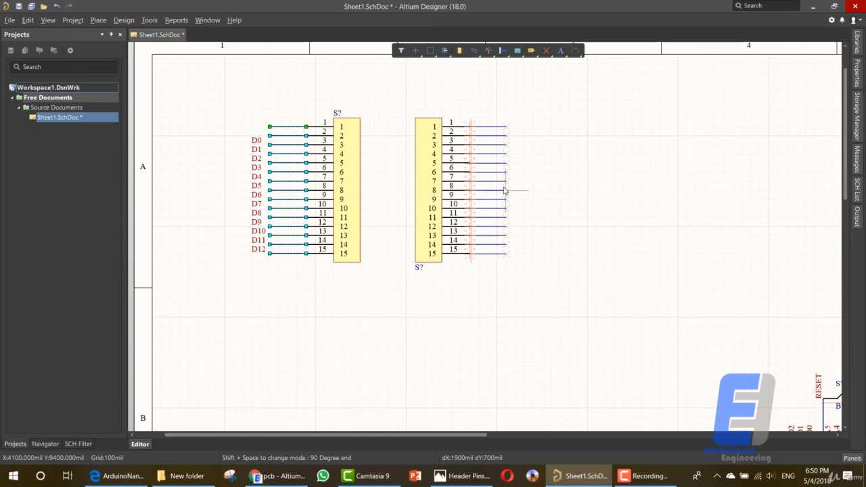
pyautogui.click(505, 190)
pyautogui.rightClick(539, 194)
pyautogui.click(525, 201)
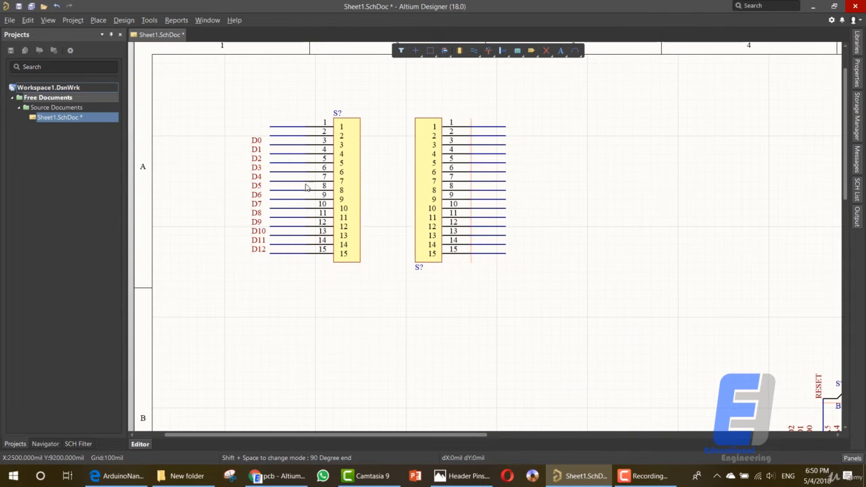
# Move the D0 to D12 net labels onto the wire stubs of the first header's pins 3 to 15
pyautogui.moveTo(241, 128); pyautogui.dragTo(271, 201)
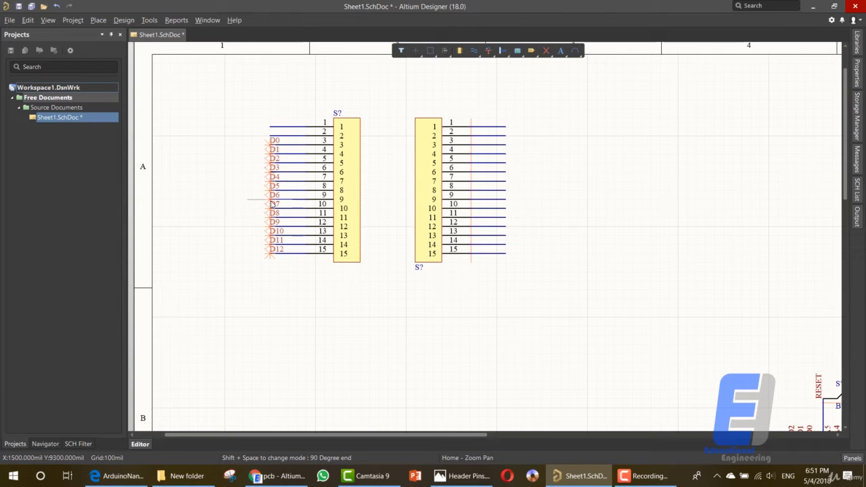
pyautogui.moveTo(271, 204); pyautogui.dragTo(271, 204)
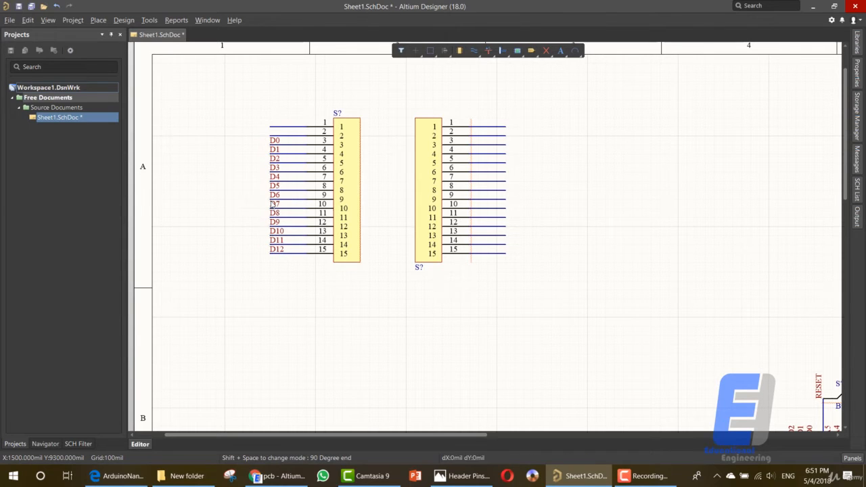
pyautogui.rightClick(230, 197)
pyautogui.click(243, 147)
# Relocate net label D0 to the first header's pin 2 wire and D1 to its pin 1 wire
pyautogui.moveTo(273, 135)
pyautogui.mouseDown()
pyautogui.moveTo(262, 143)
pyautogui.moveTo(269, 136)
pyautogui.mouseUp()
pyautogui.rightClick(269, 136)
pyautogui.click(256, 151)
pyautogui.click(274, 150)
pyautogui.press('Delete')
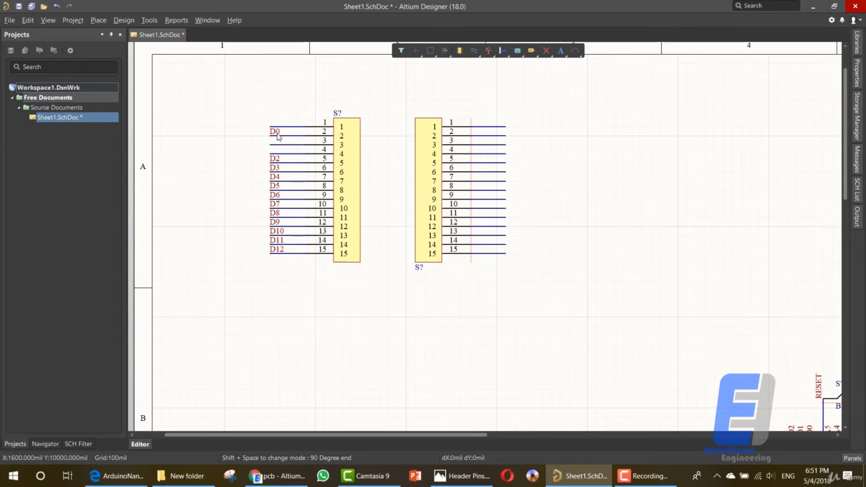
pyautogui.hotkey('ctrl', 'v')
pyautogui.click(269, 126)
pyautogui.rightClick(269, 126)
pyautogui.click(247, 145)
pyautogui.moveTo(247, 153); pyautogui.dragTo(245, 159, button='right')
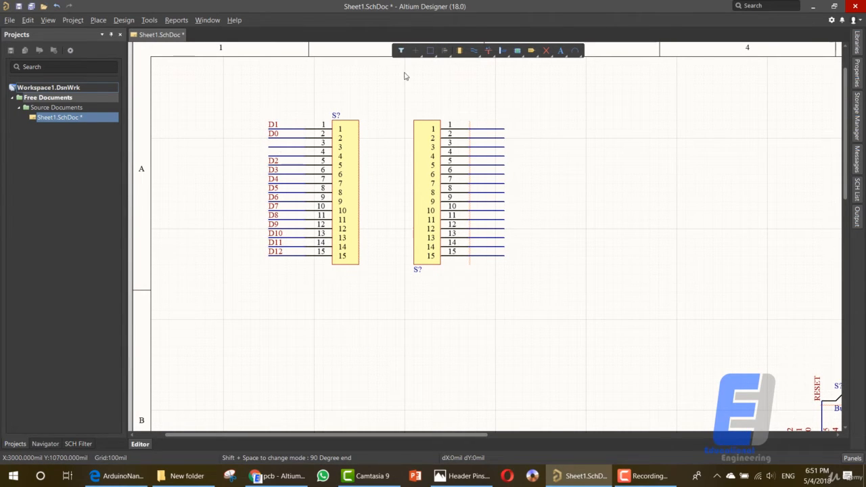
# Place a net label named RESET on the wire of the first header's pin 3
pyautogui.rightClick(474, 52)
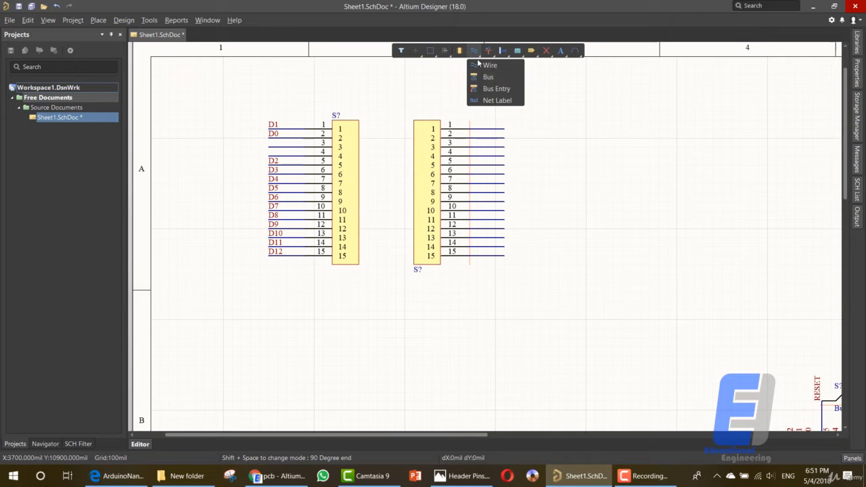
pyautogui.click(493, 100)
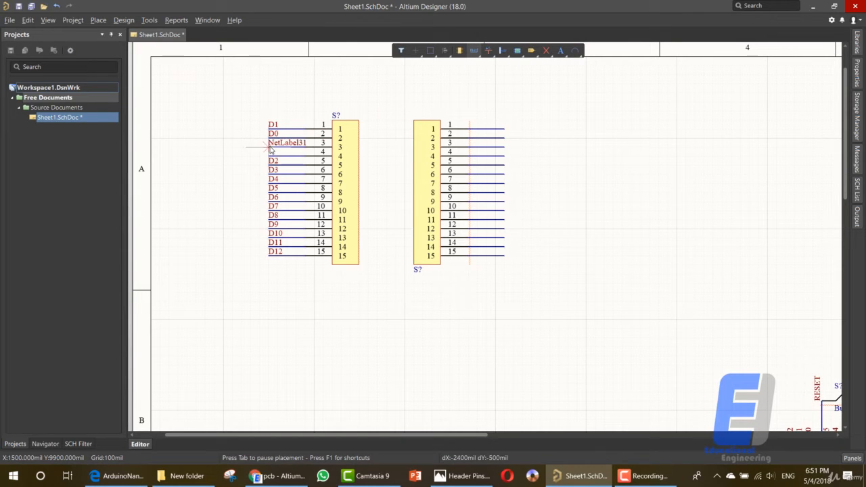
pyautogui.click(272, 146)
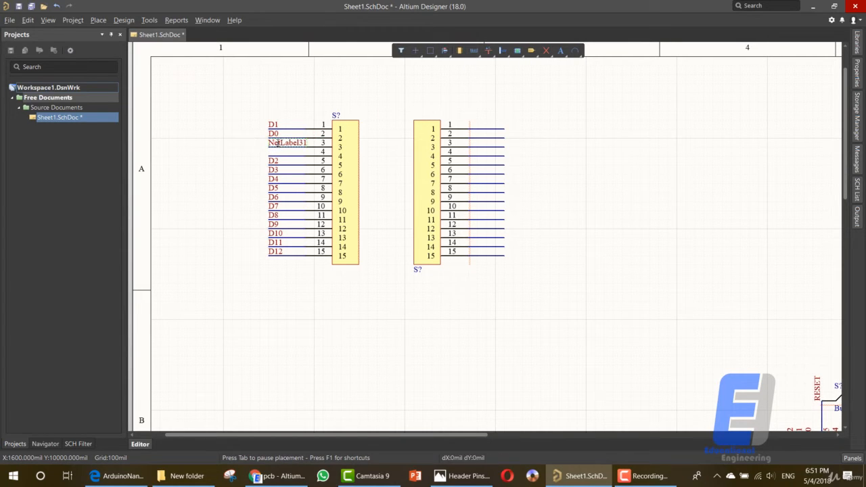
pyautogui.press('Tab')
pyautogui.write('R')
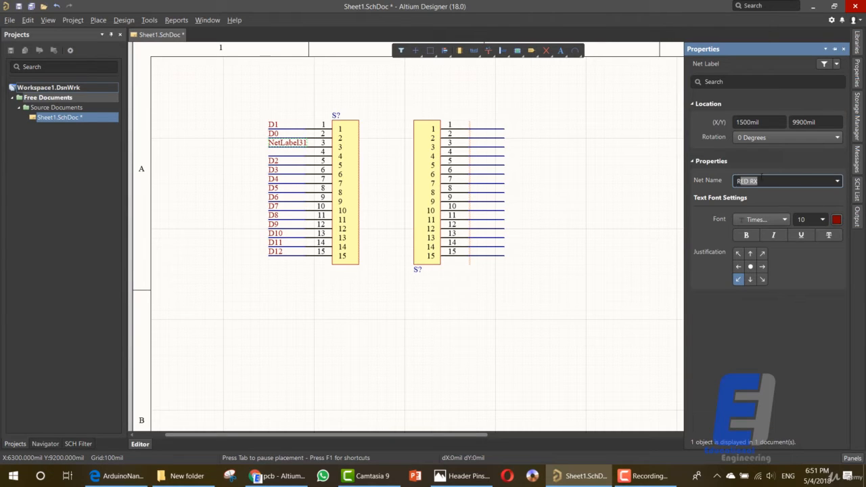
pyautogui.write('ESET')
pyautogui.press('Return')
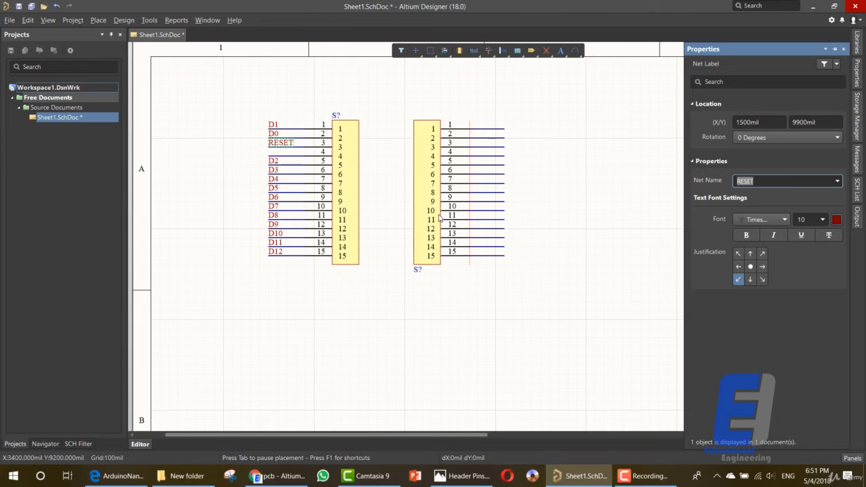
pyautogui.click(236, 158)
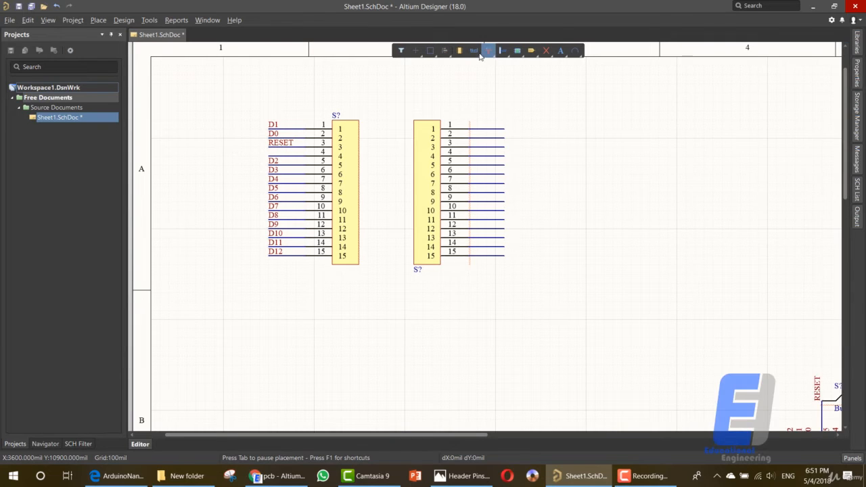
# Place a GND power port beside the first header and wire it to the stub of pin 4
pyautogui.click(489, 51)
pyautogui.click(497, 65)
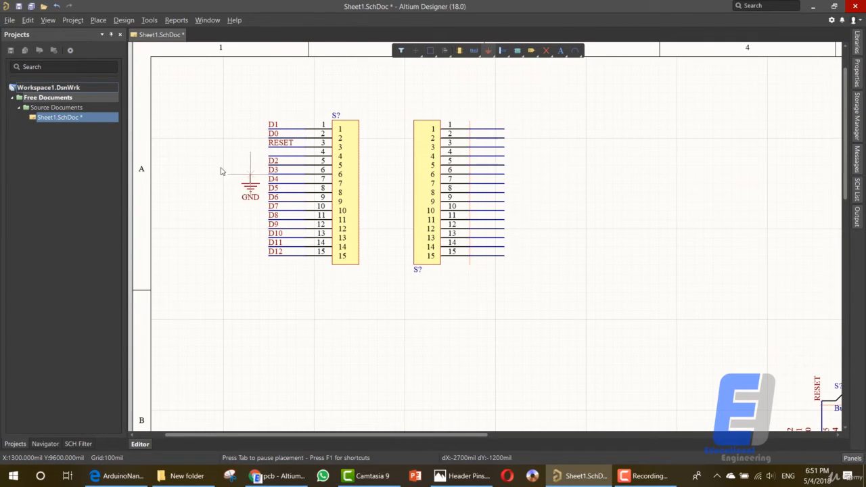
pyautogui.press('Escape')
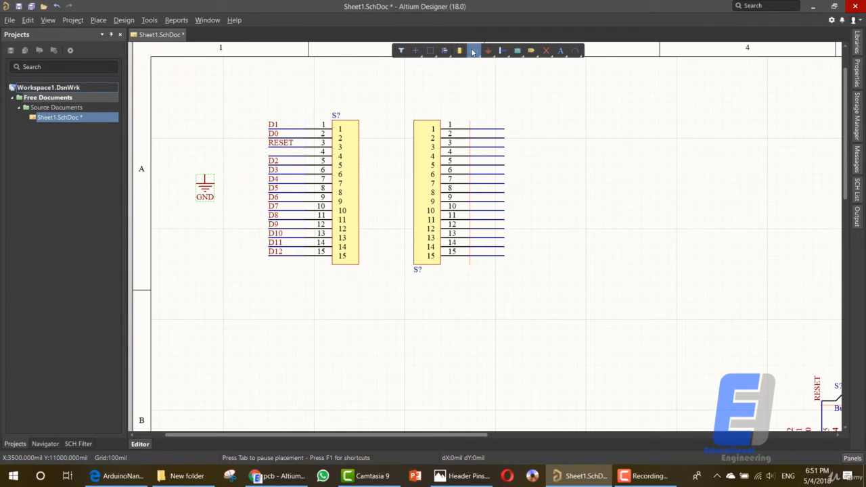
pyautogui.click(474, 51)
pyautogui.click(484, 65)
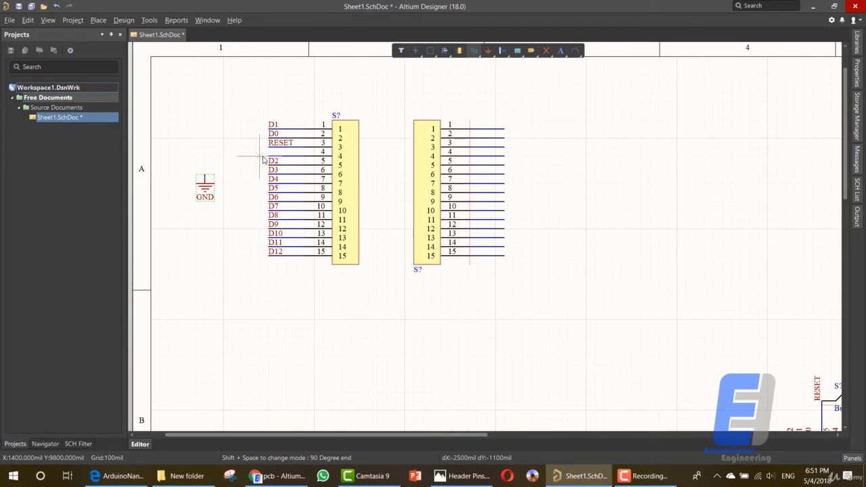
pyautogui.click(269, 157)
pyautogui.click(201, 174)
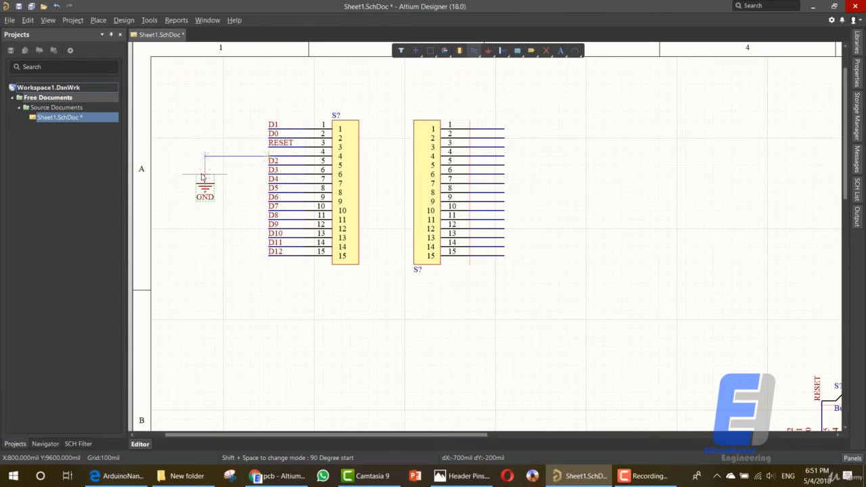
pyautogui.rightClick(189, 142)
pyautogui.click(249, 174)
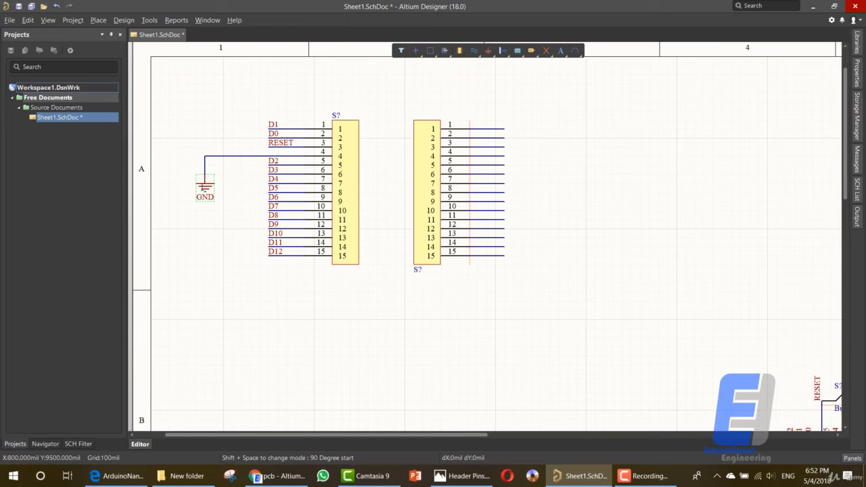
# Rotate the GND port to face outward and shorten the first header's pin 4 wire so the port sits in line with it
pyautogui.press('space')
pyautogui.moveTo(205, 184); pyautogui.dragTo(203, 157)
pyautogui.press('space')
pyautogui.press('space')
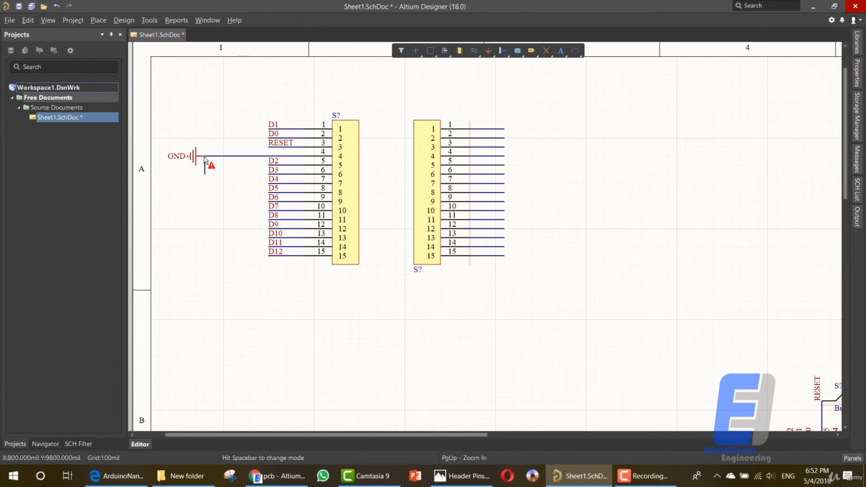
pyautogui.click(204, 172)
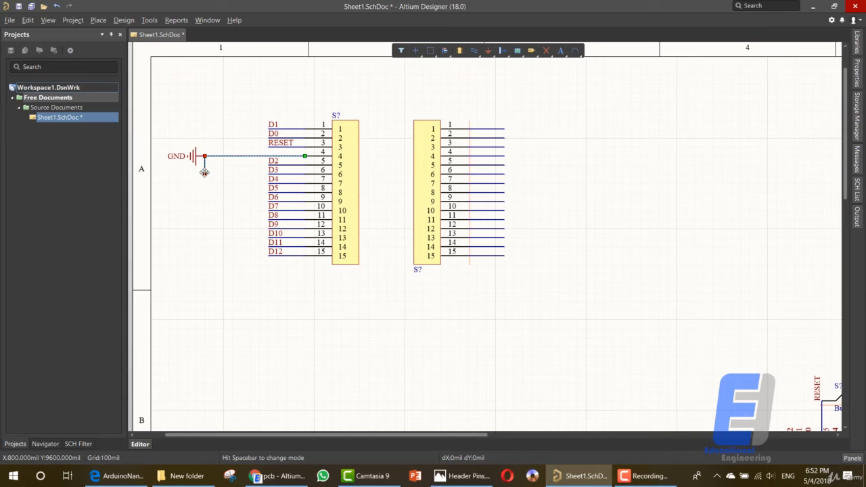
pyautogui.moveTo(205, 163); pyautogui.dragTo(249, 156)
pyautogui.click(231, 196)
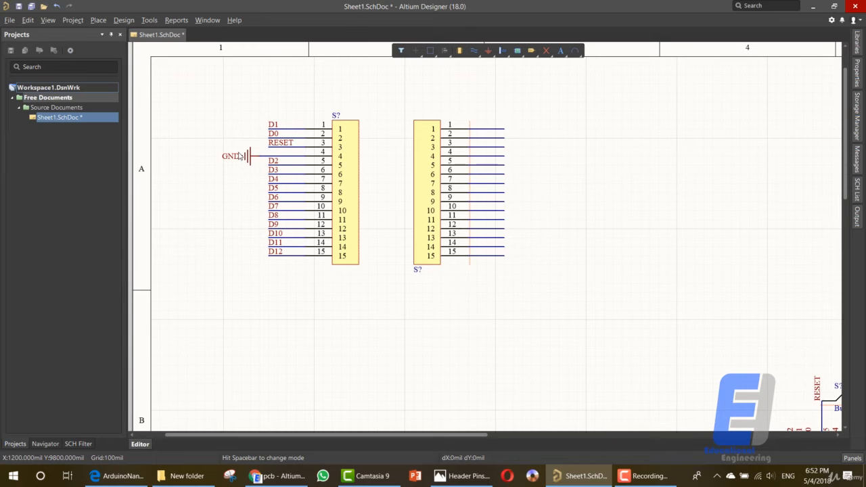
pyautogui.moveTo(194, 138); pyautogui.dragTo(255, 168)
# Place another GND power port, rotated to face outward, beside the second header's pin 2
pyautogui.click(489, 50)
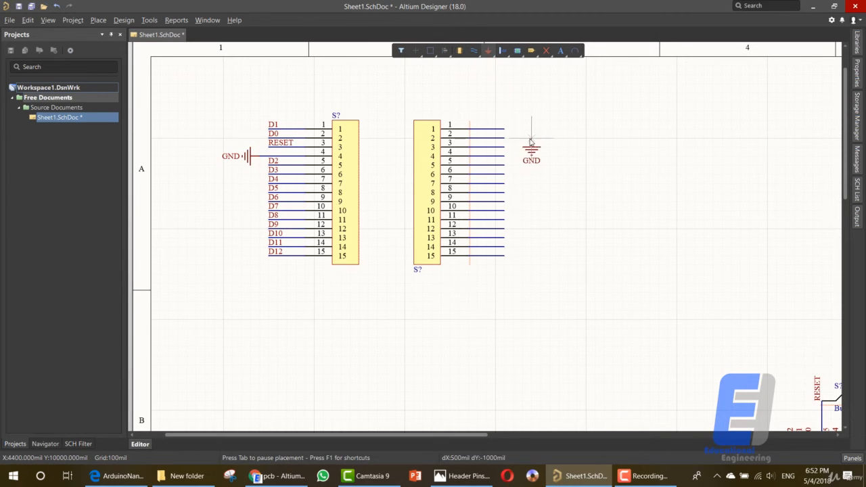
pyautogui.press('space')
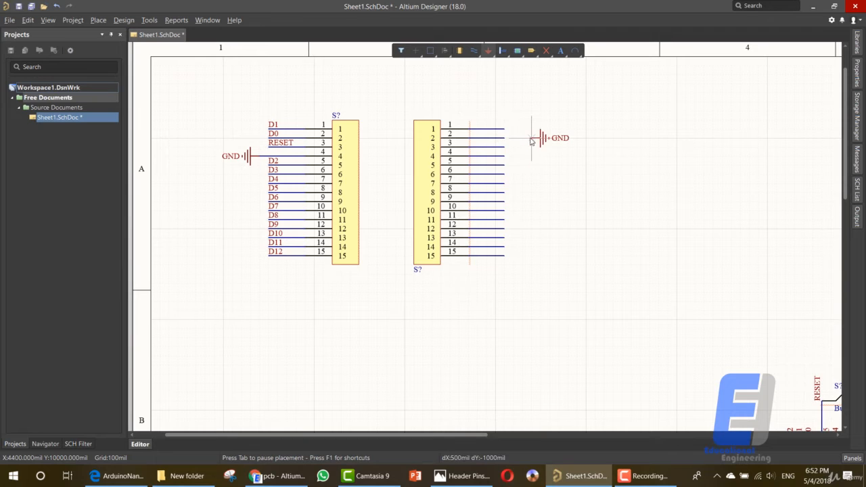
pyautogui.press('End')
pyautogui.click(532, 141)
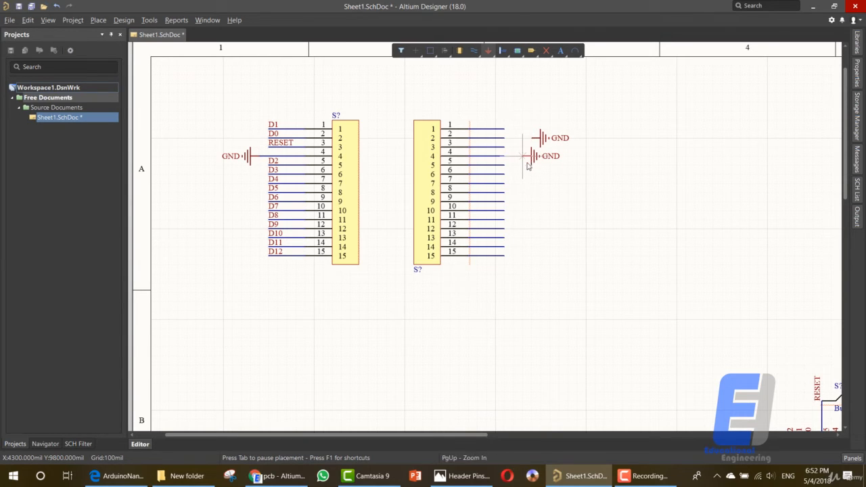
pyautogui.rightClick(537, 179)
# Place a +5 power port facing outward beside the second header's pin 14 and rename it +3V3
pyautogui.click(490, 54)
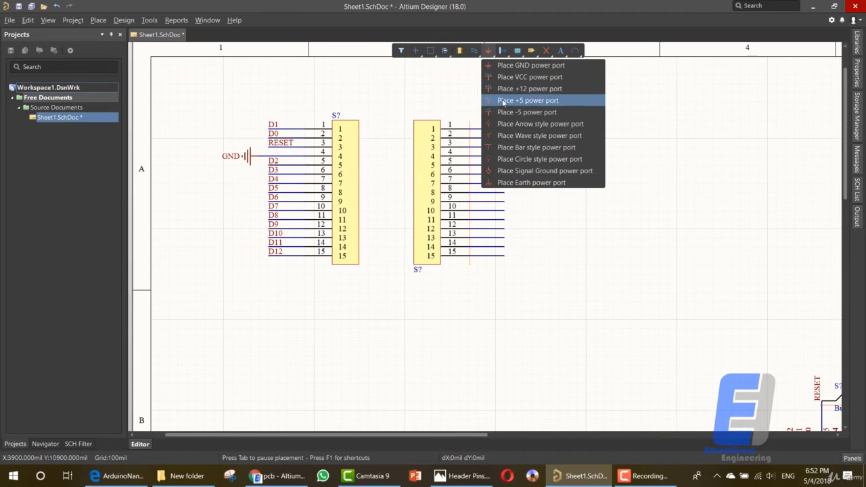
pyautogui.click(528, 100)
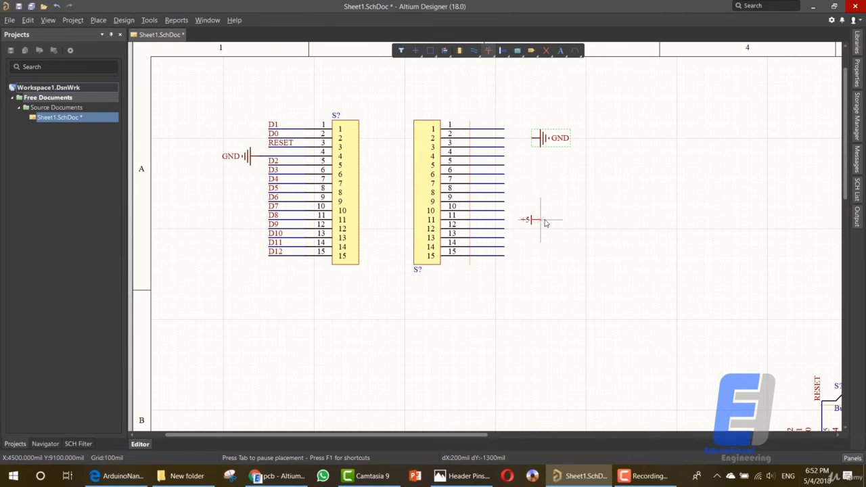
pyautogui.press('space')
pyautogui.press('space')
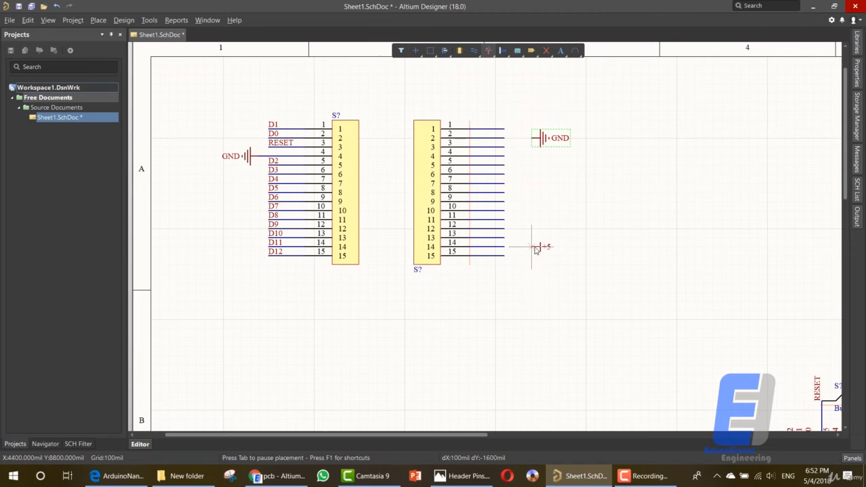
pyautogui.click(535, 249)
pyautogui.rightClick(527, 249)
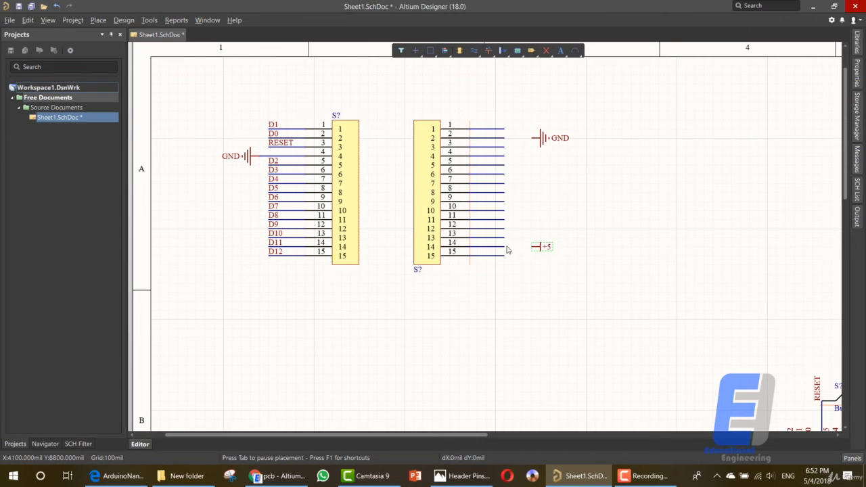
pyautogui.doubleClick(542, 247)
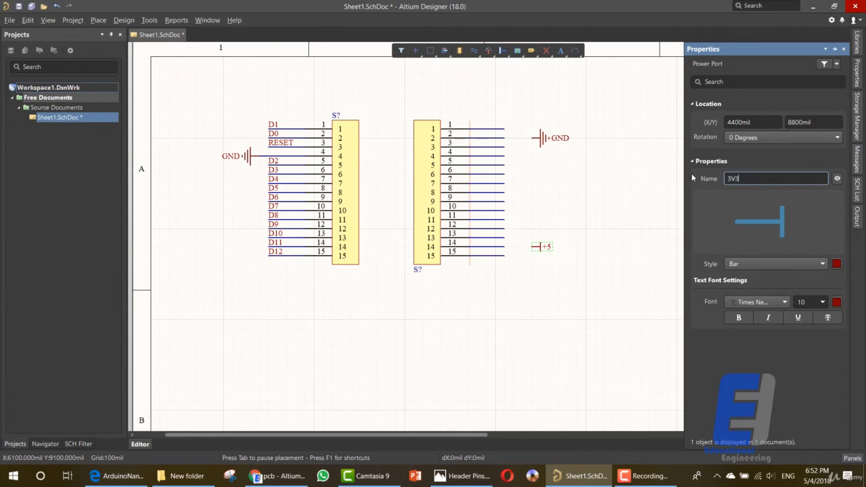
pyautogui.press('Return')
pyautogui.click(614, 261)
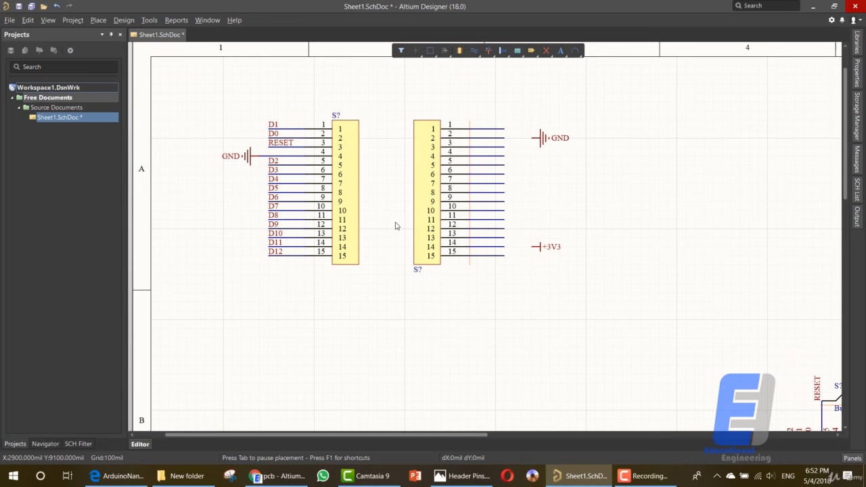
# Copy the RESET net label from the first header to the wire end of the second header's pin 3
pyautogui.click(279, 142)
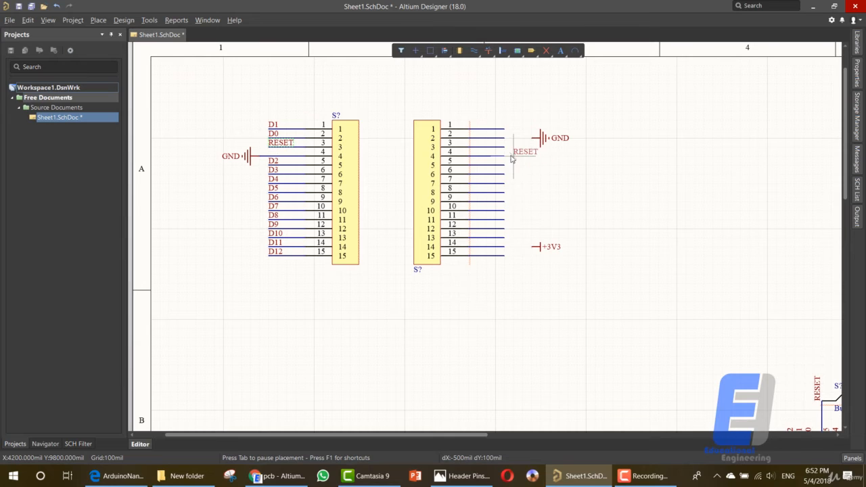
pyautogui.click(506, 150)
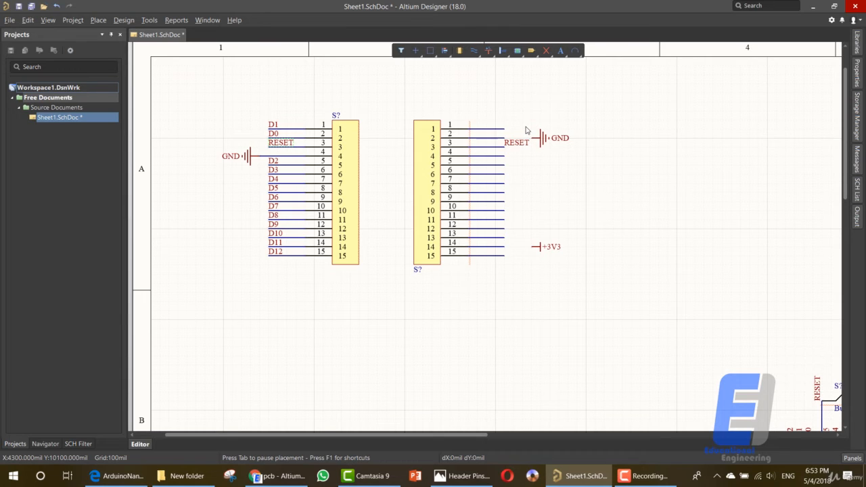
# Place a +5 power port facing outward beside the second header's pin 1 and rename it VUSB
pyautogui.click(489, 51)
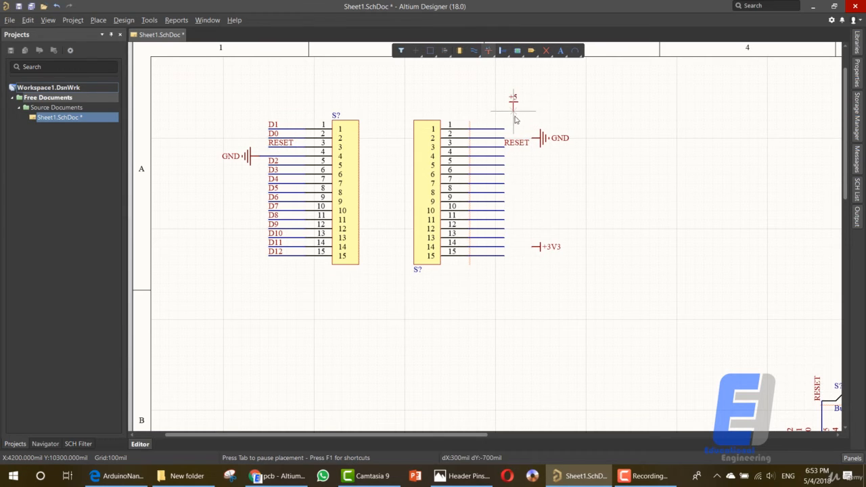
pyautogui.press('space')
pyautogui.press('space')
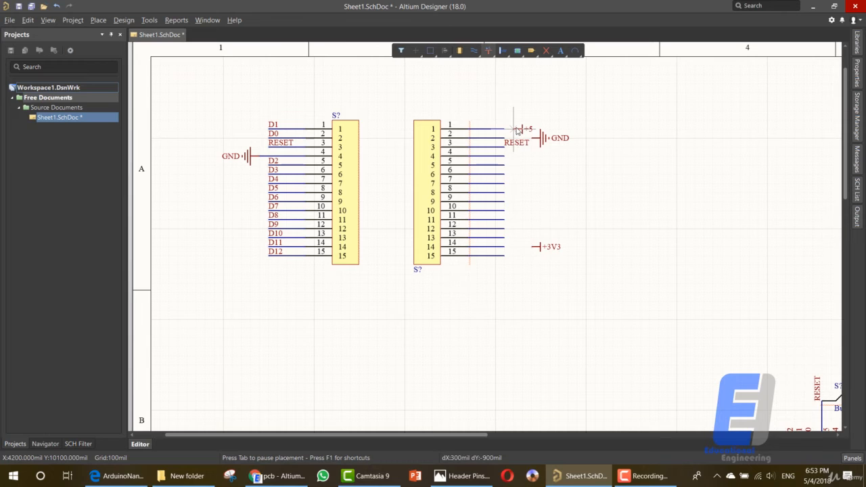
pyautogui.click(516, 132)
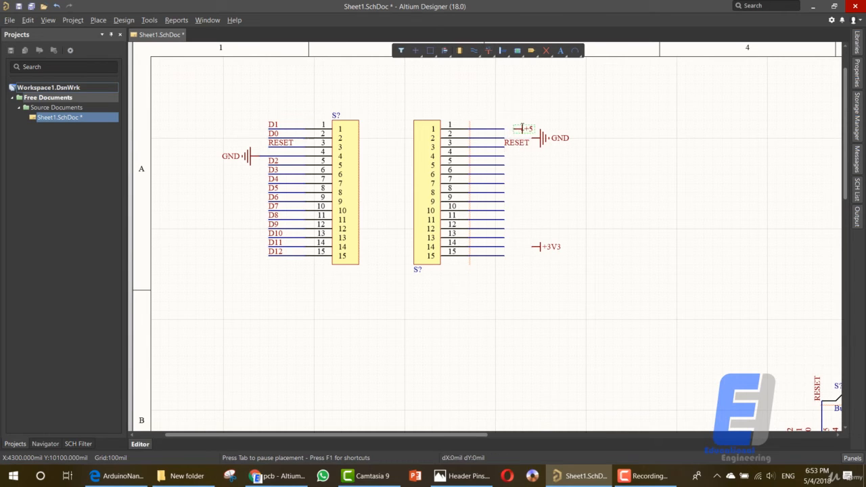
pyautogui.press('Tab')
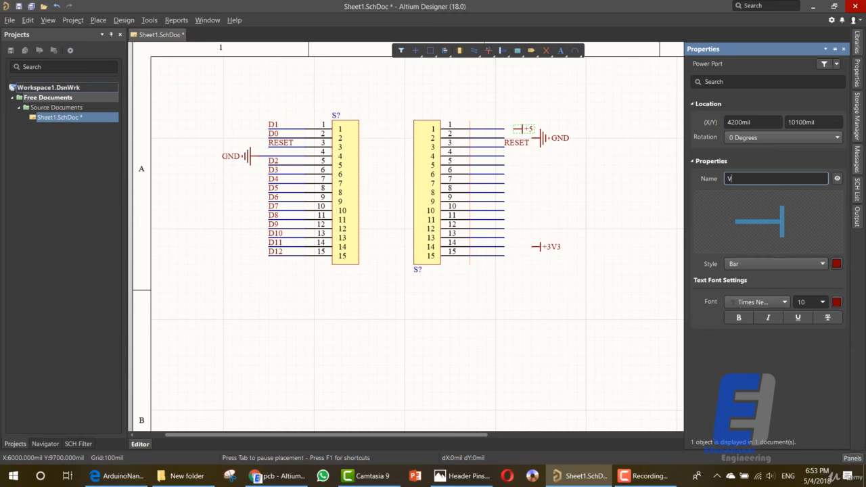
pyautogui.press('Return')
pyautogui.click(548, 103)
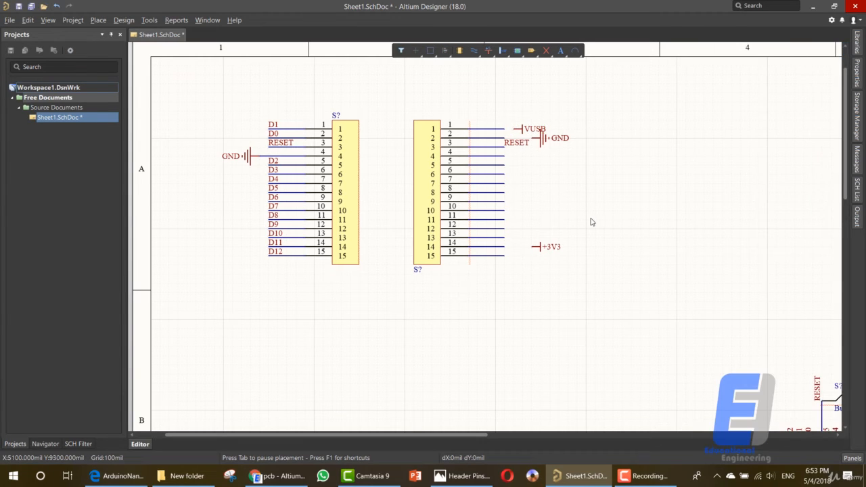
# Select and copy the A0 to A7, AREF and D13 net labels around the ATMEGA328P-AU
pyautogui.keyDown('ctrl'); pyautogui.scroll(-1, 592, 232); pyautogui.keyUp('ctrl')
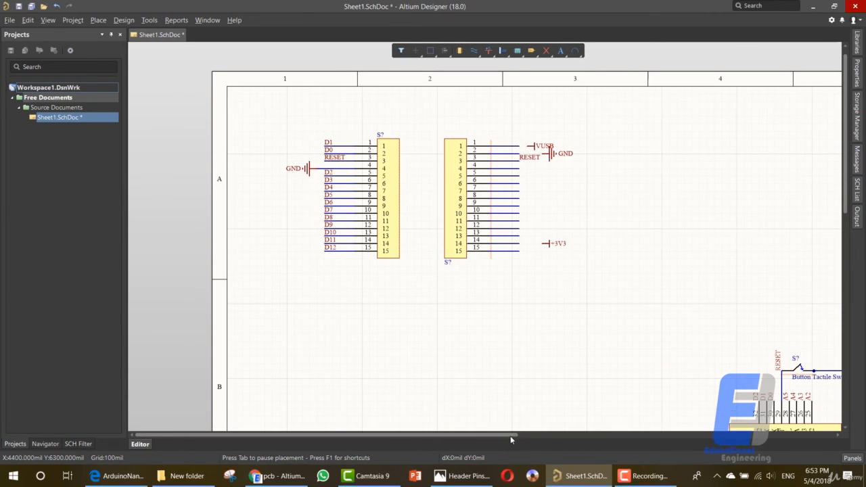
pyautogui.moveTo(511, 436); pyautogui.dragTo(610, 437)
pyautogui.scroll(-9, 643, 375)
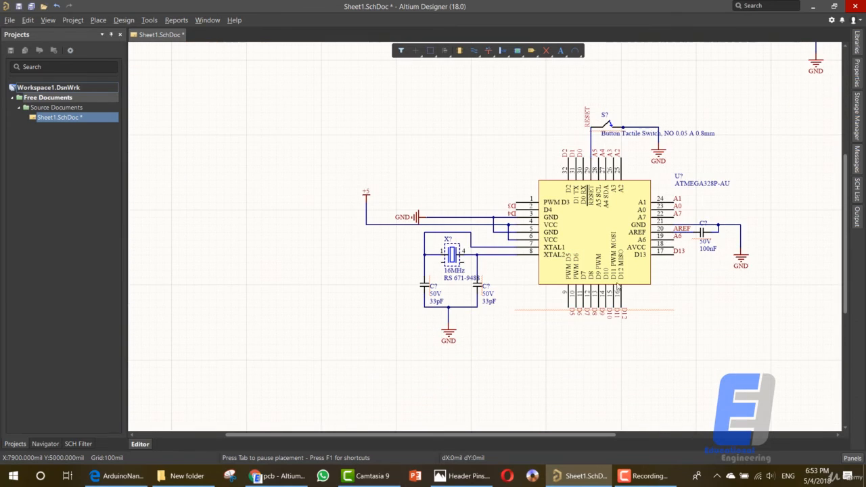
pyautogui.keyDown('ctrl'); pyautogui.scroll(2, 618, 287); pyautogui.keyUp('ctrl')
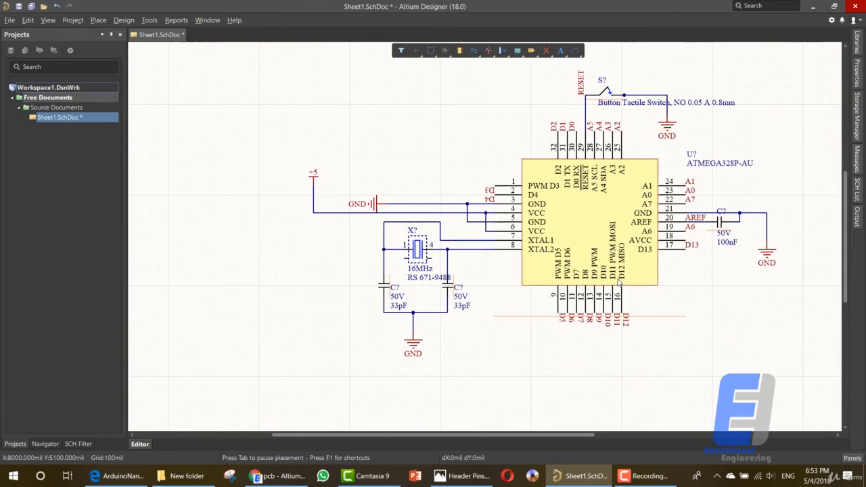
pyautogui.click(693, 192)
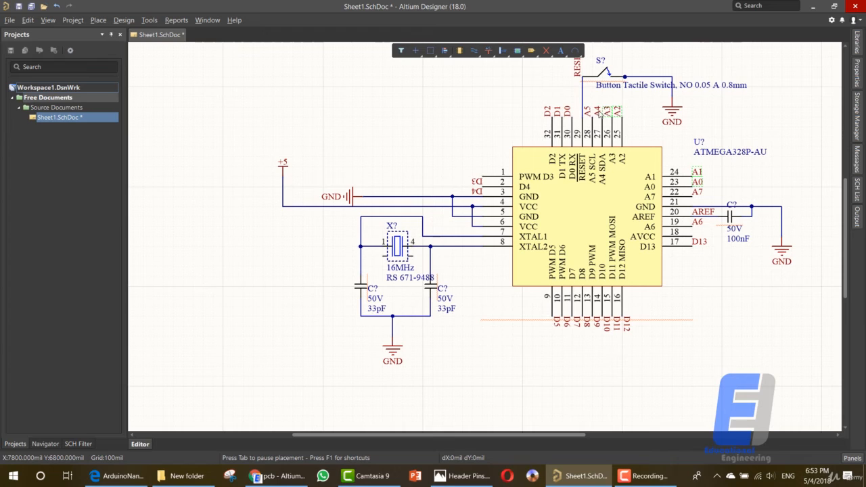
pyautogui.keyDown('shift'); pyautogui.click(599, 112); pyautogui.keyUp('shift')
pyautogui.keyDown('shift'); pyautogui.click(588, 111); pyautogui.keyUp('shift')
pyautogui.keyDown('shift'); pyautogui.click(705, 242); pyautogui.keyUp('shift')
# Smart Paste the copied labels as alpha-numerically sorted net labels on the second header's pins 5 to 14 and move D13 to pin 15
pyautogui.scroll(10, 381, 219)
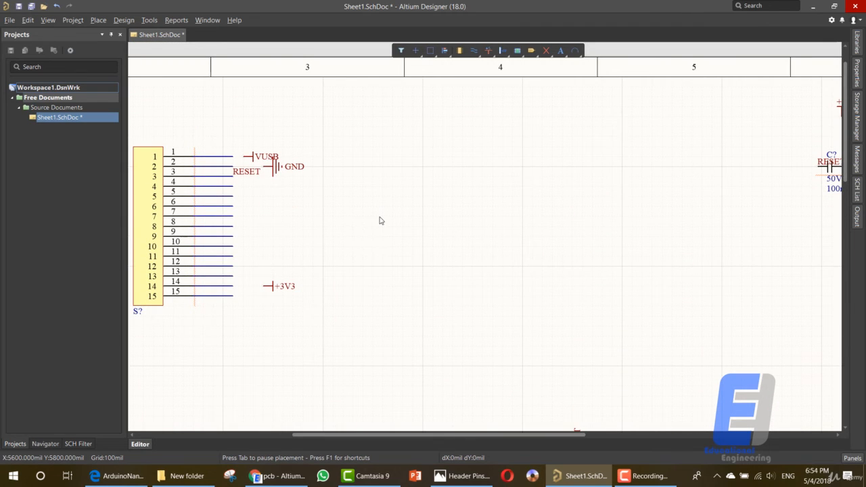
pyautogui.hotkey('ctrl', 'shift', 'v')
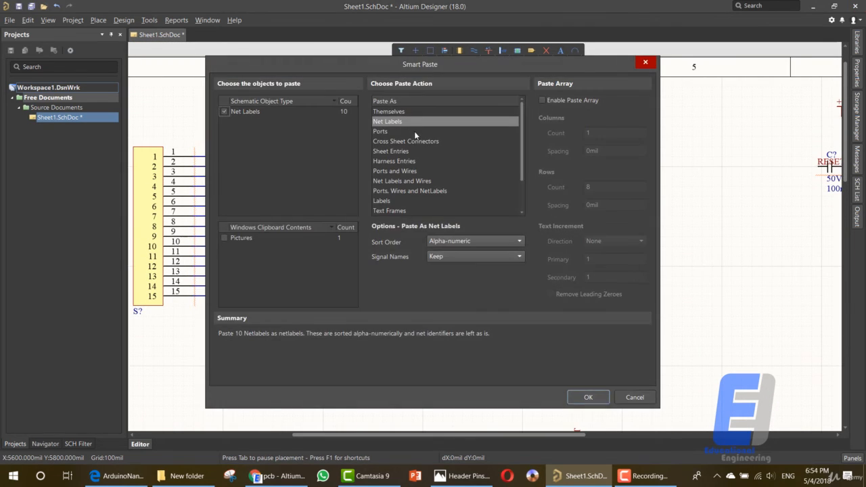
pyautogui.click(601, 401)
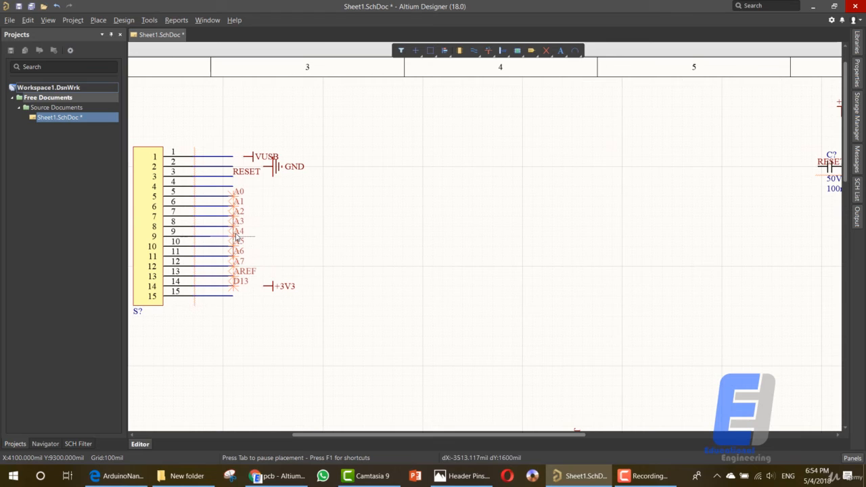
pyautogui.click(236, 237)
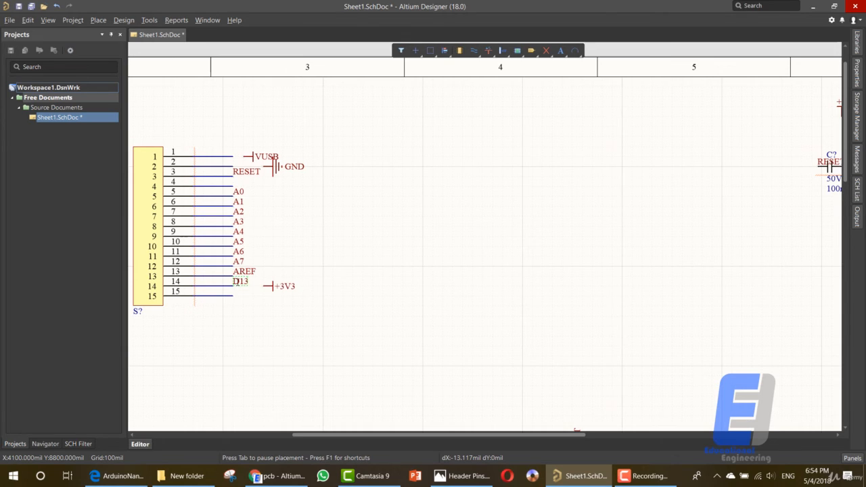
pyautogui.press('Delete')
pyautogui.click(234, 296)
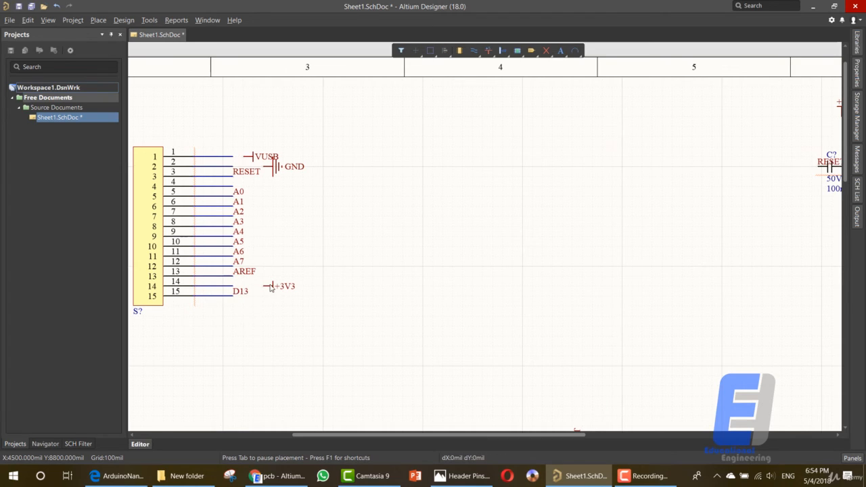
# Wire the second header's pins 1, 2 and 14 to the VUSB, GND and +3V3 power ports
pyautogui.click(474, 51)
pyautogui.click(482, 65)
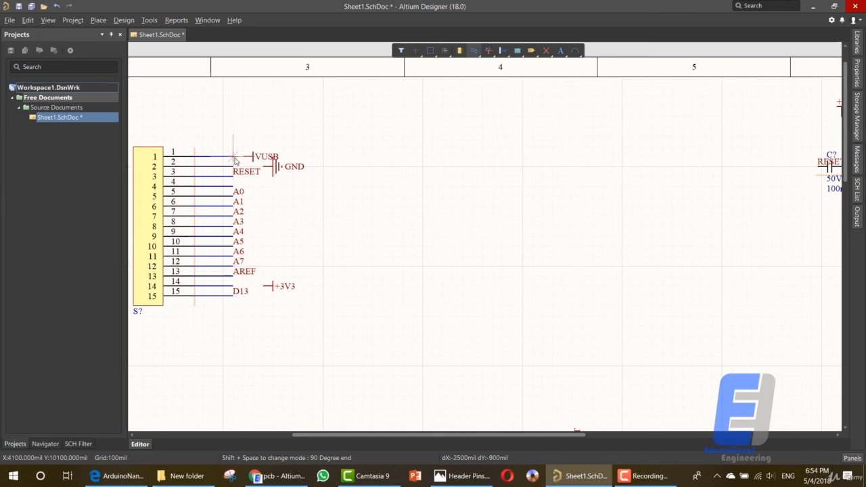
pyautogui.click(252, 156)
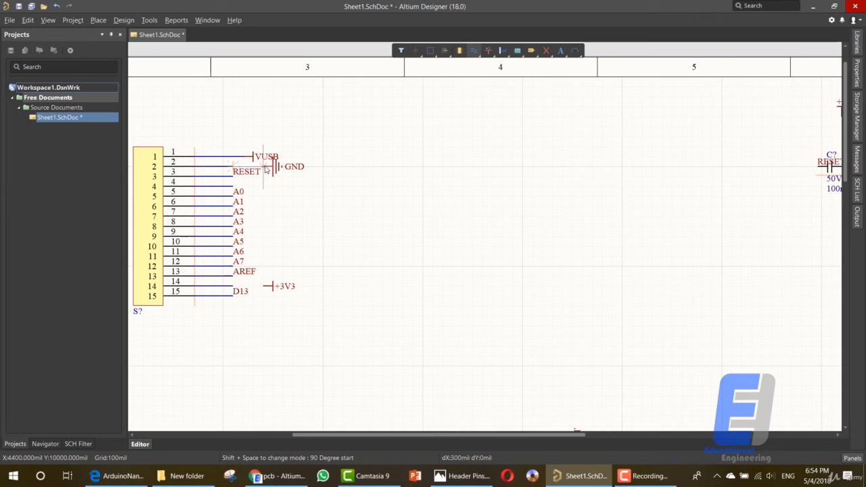
pyautogui.click(232, 289)
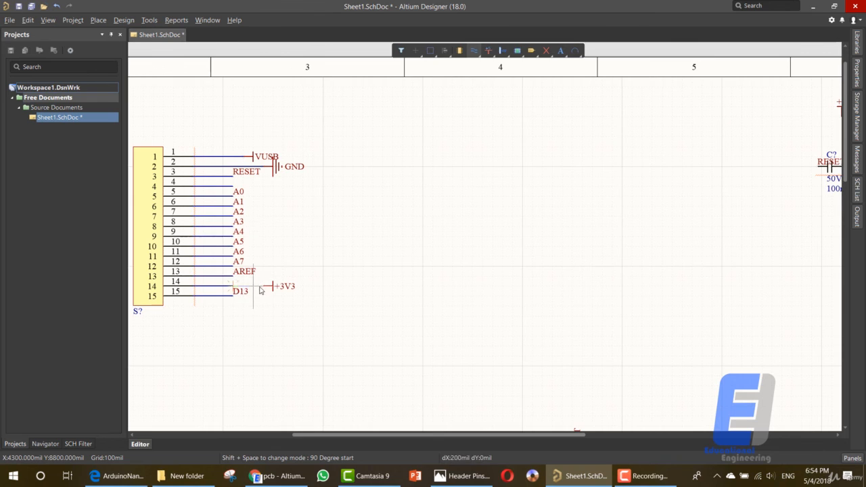
pyautogui.click(263, 287)
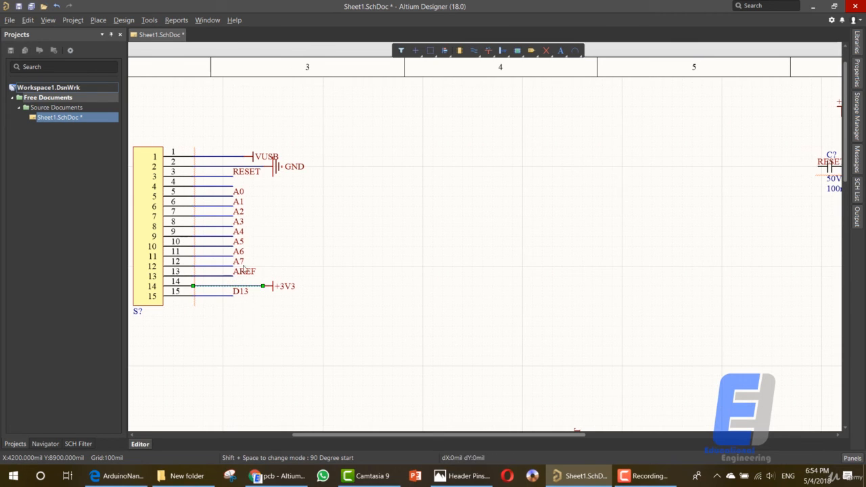
# Place a +5 power port facing outward beside the second header and wire it to pin 4
pyautogui.click(488, 52)
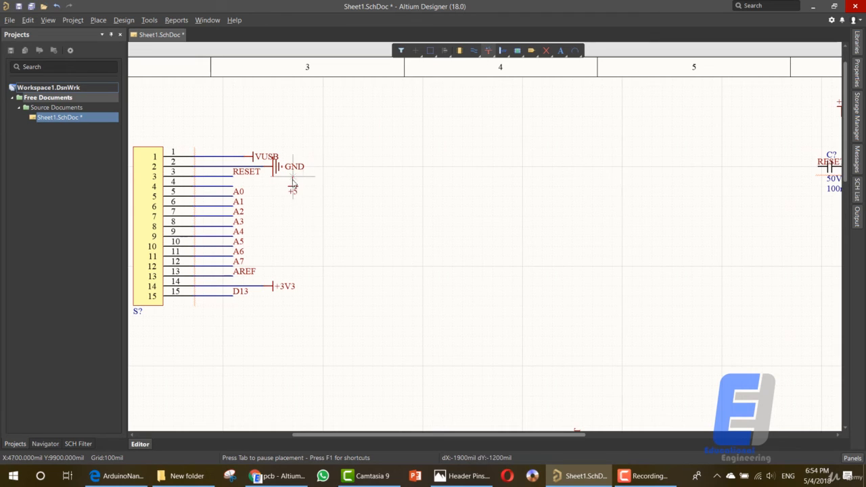
pyautogui.press('space')
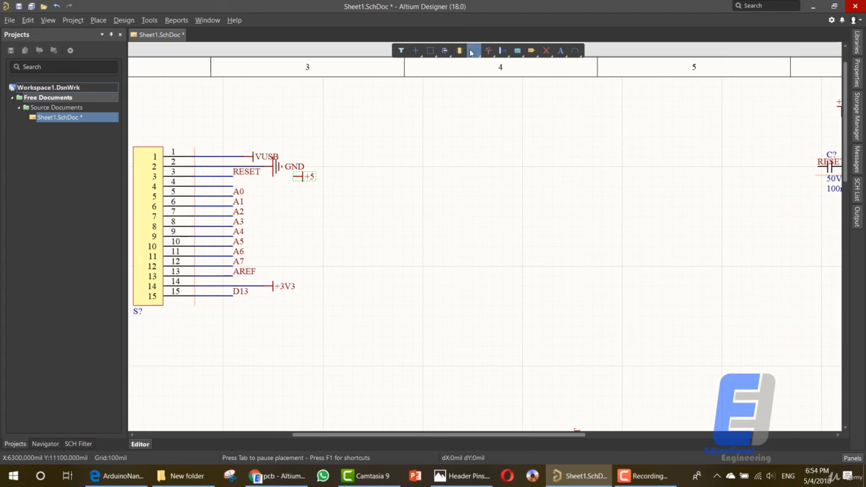
pyautogui.click(472, 52)
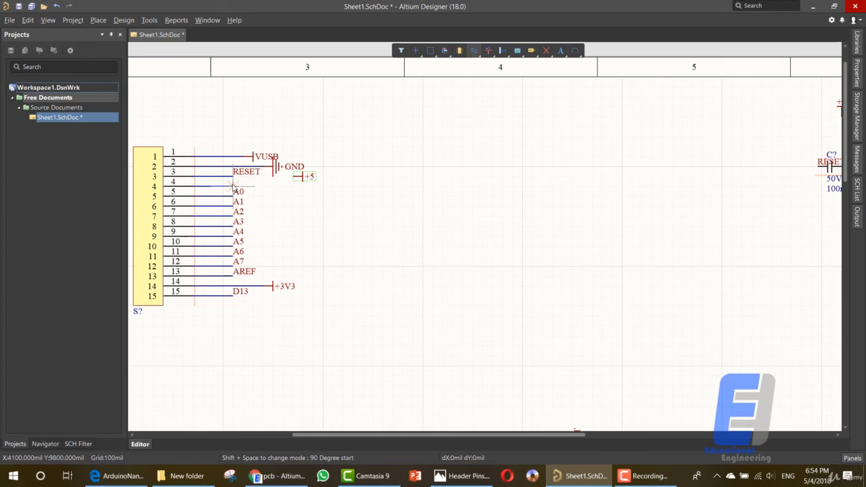
pyautogui.click(233, 186)
pyautogui.click(291, 177)
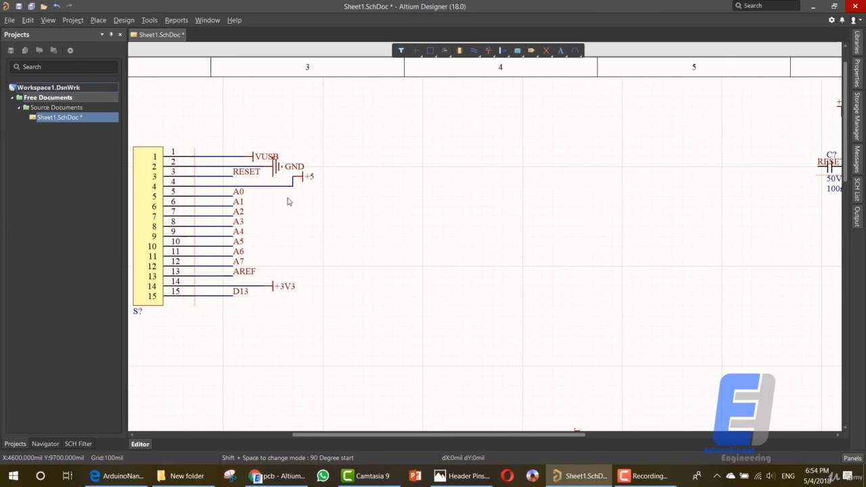
# Select the new +5 power port and save the schematic
pyautogui.click(302, 180)
pyautogui.click(302, 177)
pyautogui.press('Return')
pyautogui.hotkey('ctrl', 's')
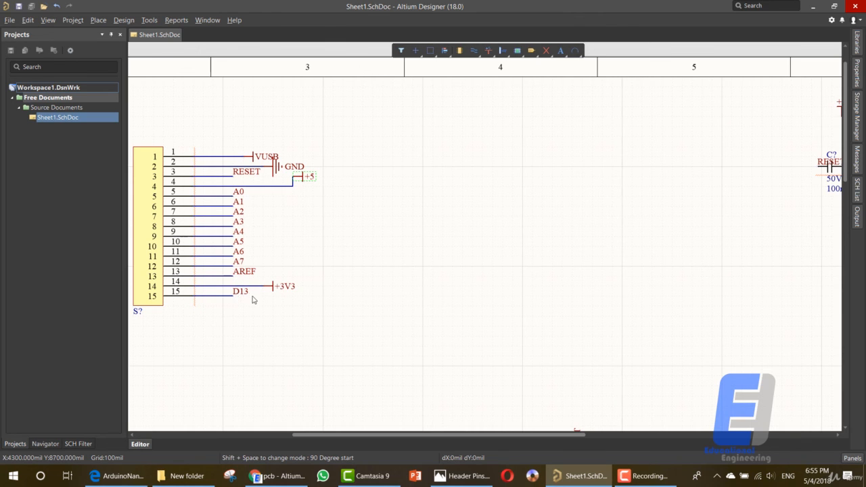
# Draw a rectangular frame of lines about 4500 by 2300 mil around both 15-pin headers
pyautogui.moveTo(459, 438); pyautogui.dragTo(651, 434)
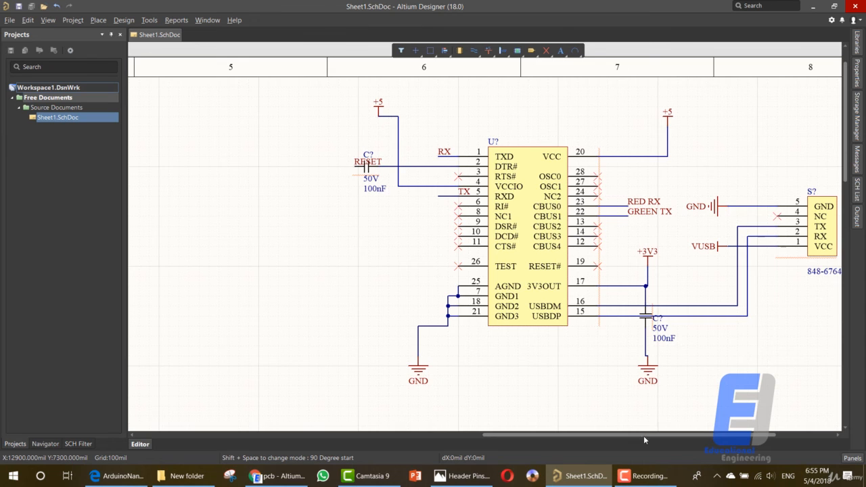
pyautogui.moveTo(644, 436); pyautogui.dragTo(342, 438)
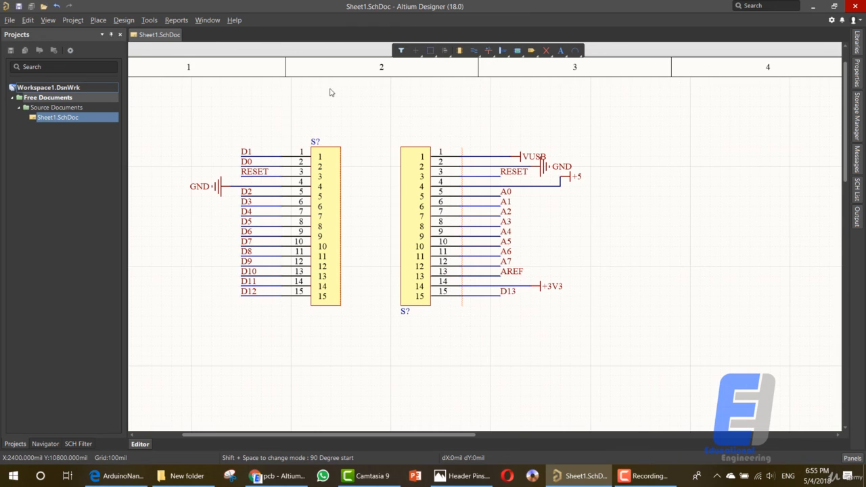
pyautogui.click(94, 20)
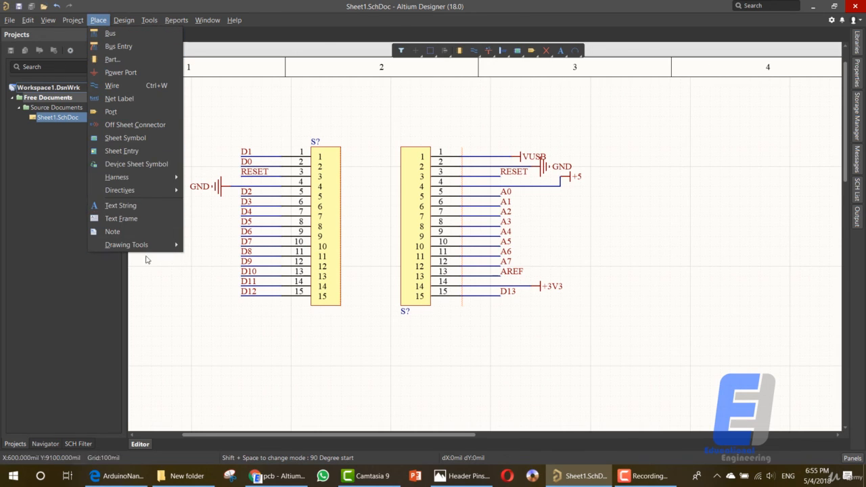
pyautogui.moveTo(134, 248)
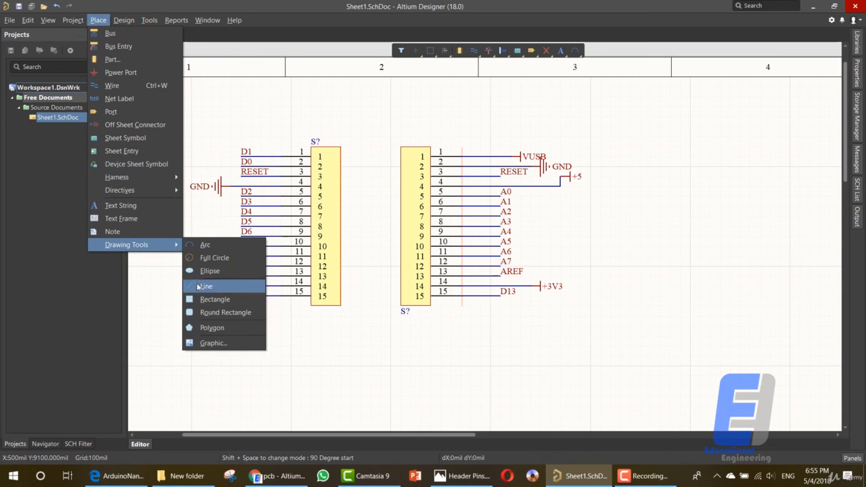
pyautogui.click(201, 286)
pyautogui.click(161, 109)
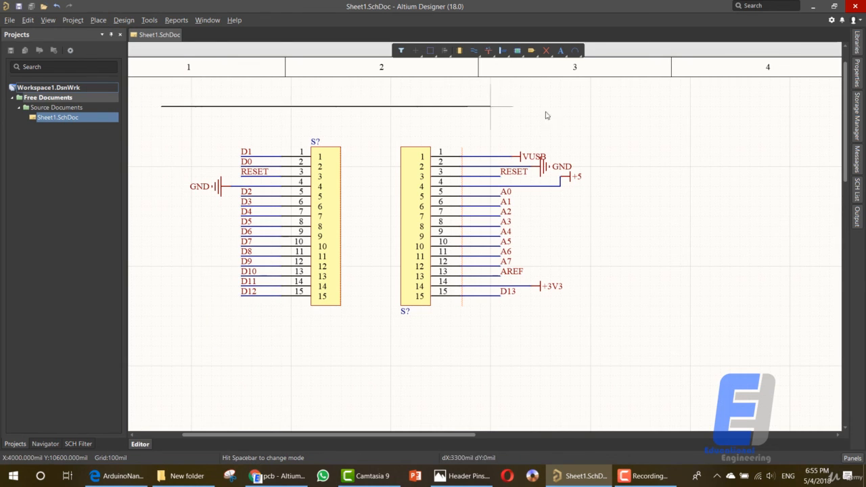
pyautogui.click(609, 109)
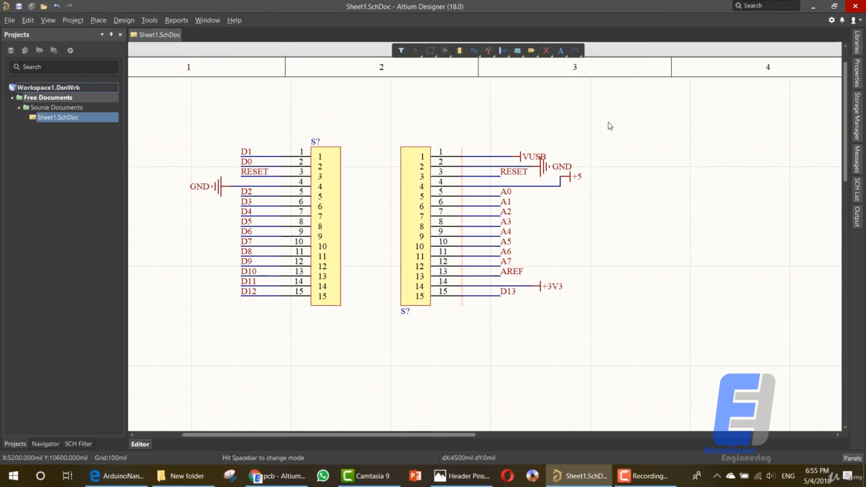
pyautogui.click(609, 336)
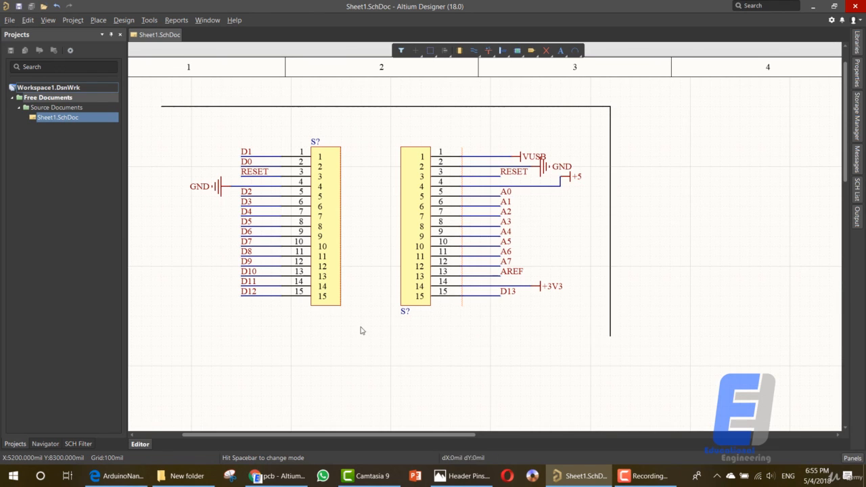
pyautogui.click(161, 335)
pyautogui.click(161, 107)
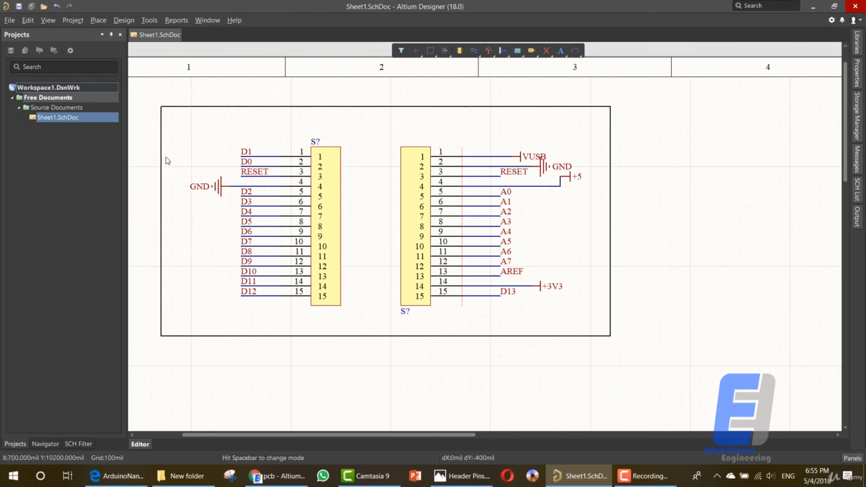
pyautogui.click(202, 266)
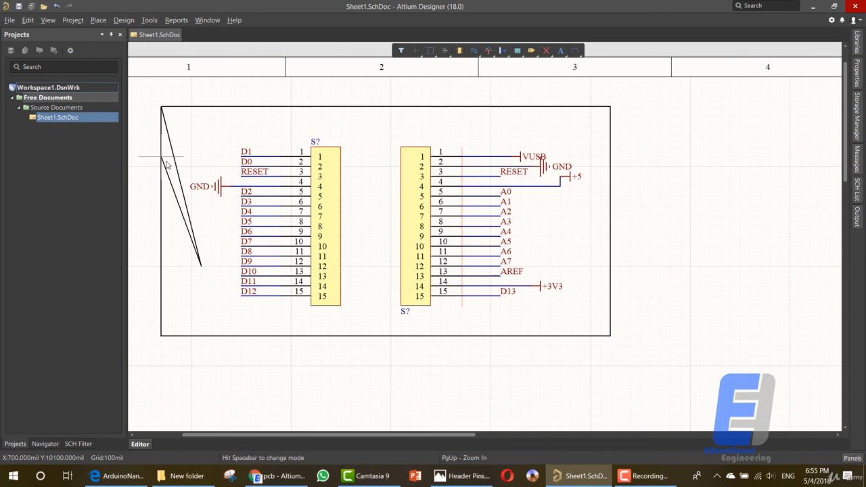
pyautogui.rightClick(192, 207)
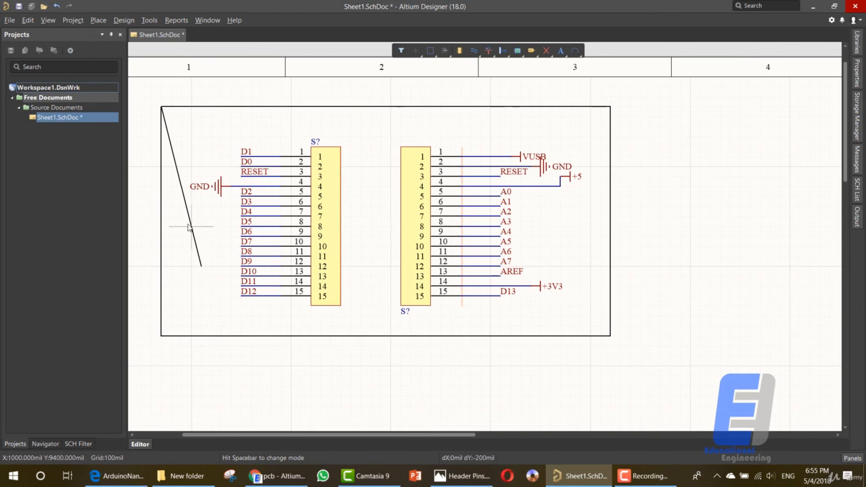
# Move the stray diagonal endpoint of the frame line onto the frame's upper-left corner
pyautogui.click(172, 151)
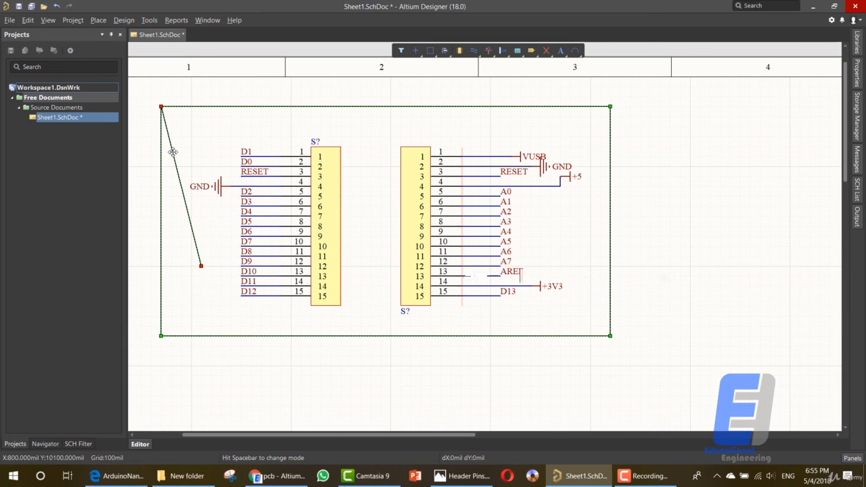
pyautogui.moveTo(202, 266); pyautogui.dragTo(162, 105)
pyautogui.click(362, 228)
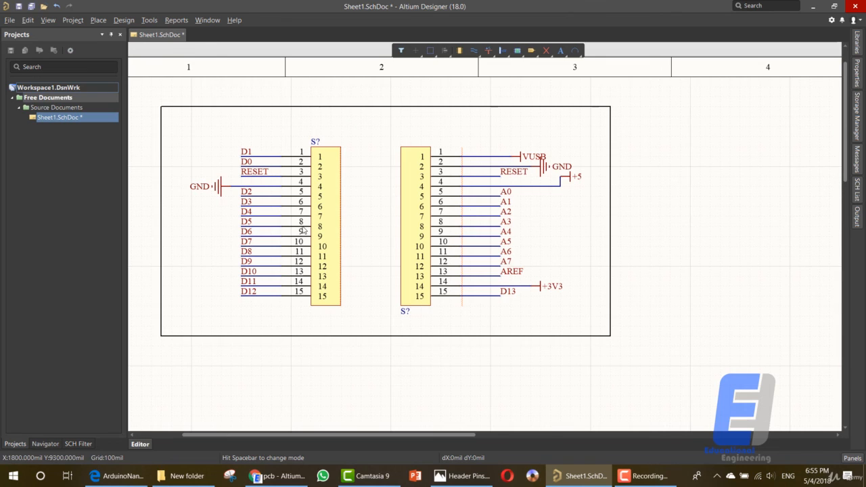